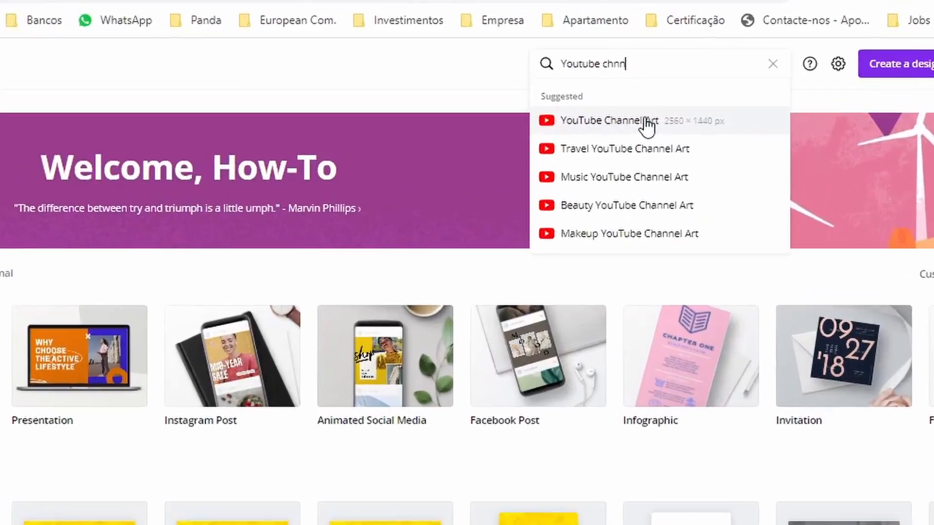
# Find YouTube Channel Art templates and open the black one with green brush strokes and a game controller.
pyautogui.click(557, 152)
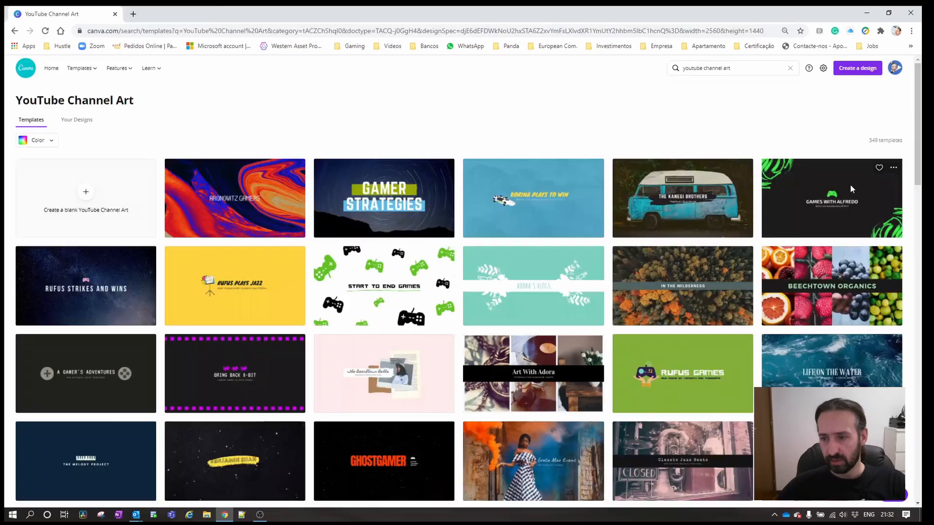
pyautogui.click(850, 186)
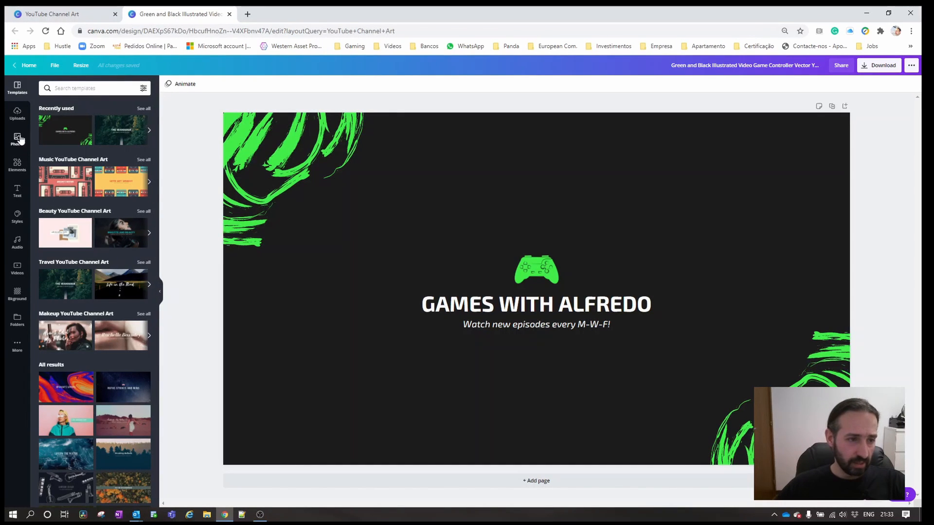
# Add the uploaded channel art size guide image to the design and make it the page background.
pyautogui.click(17, 113)
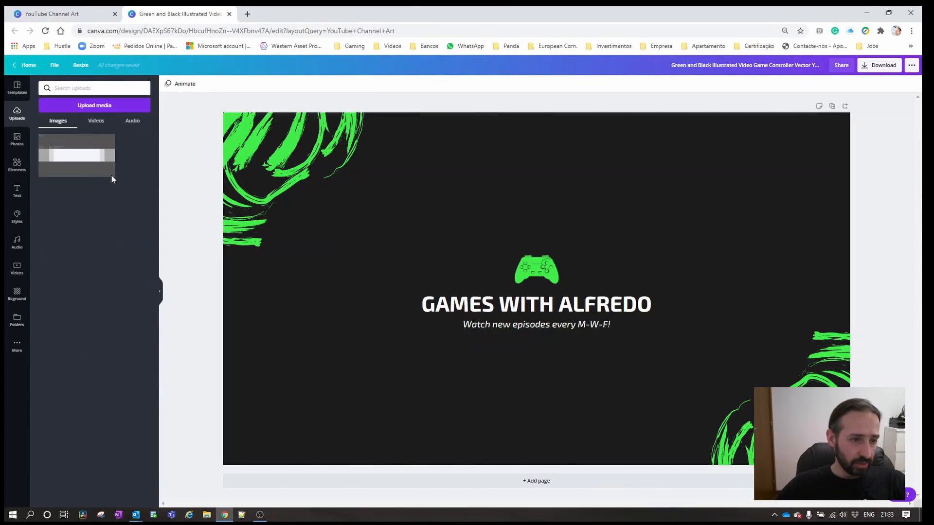
pyautogui.click(67, 161)
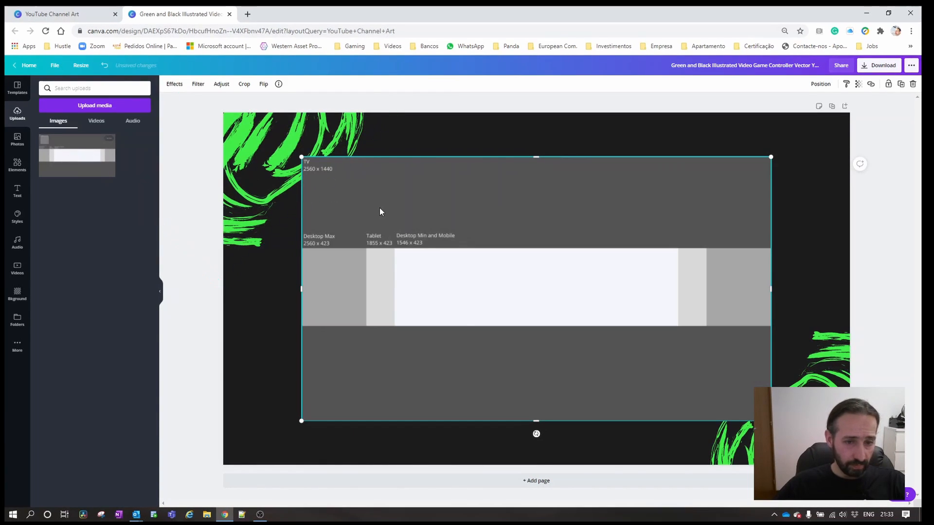
pyautogui.rightClick(379, 208)
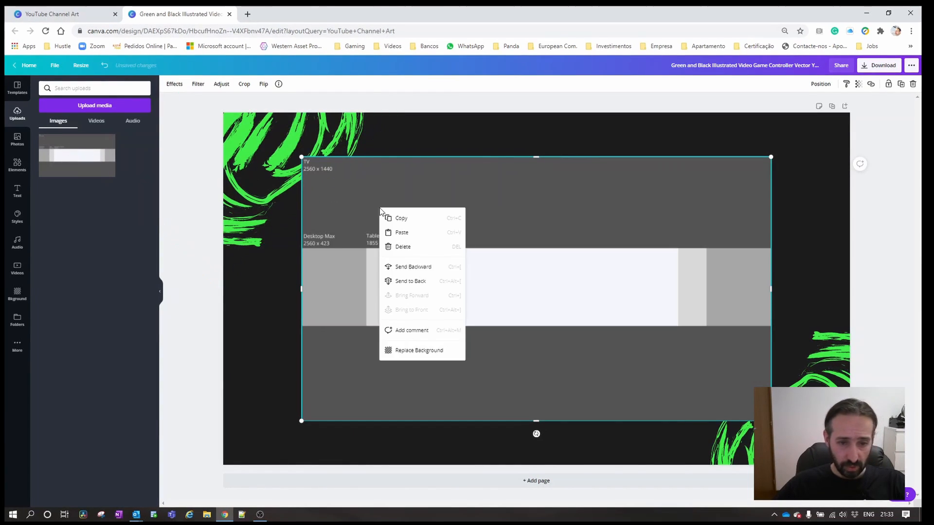
pyautogui.click(443, 351)
pyautogui.click(301, 164)
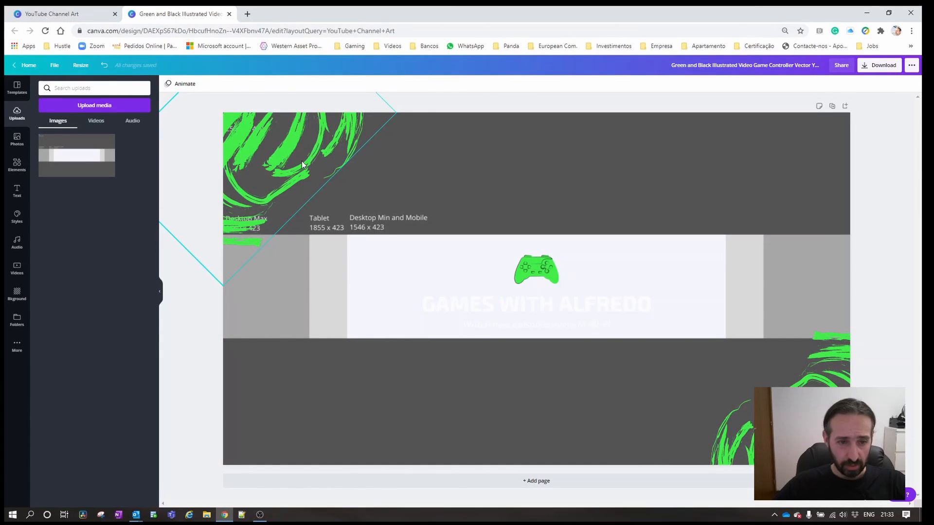
pyautogui.press('Delete')
pyautogui.click(755, 370)
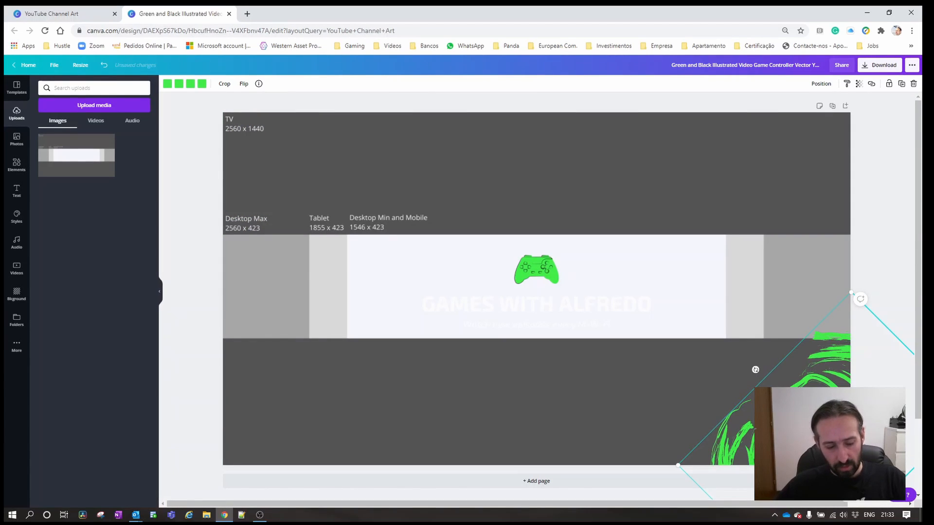
pyautogui.hotkey('ctrl', 'z')
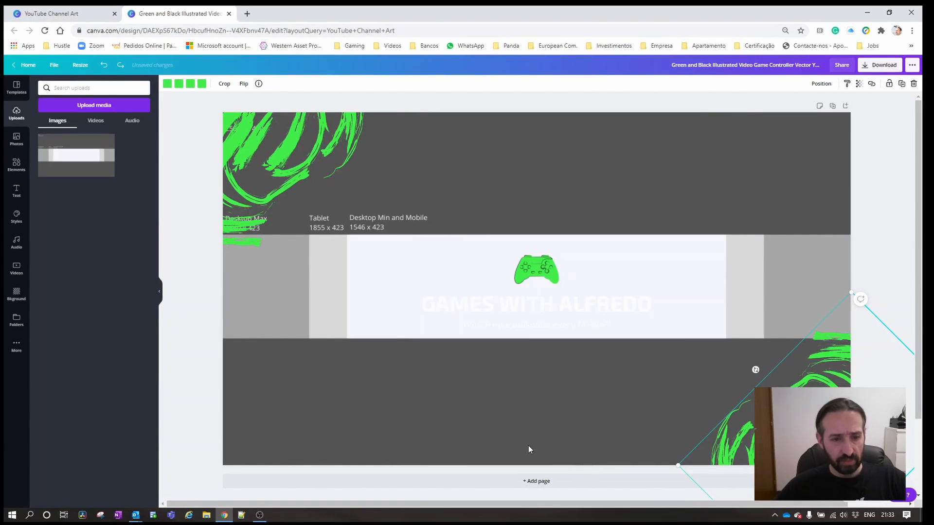
# Move the large green brush graphic into the upper-left corner of the banner.
pyautogui.click(421, 406)
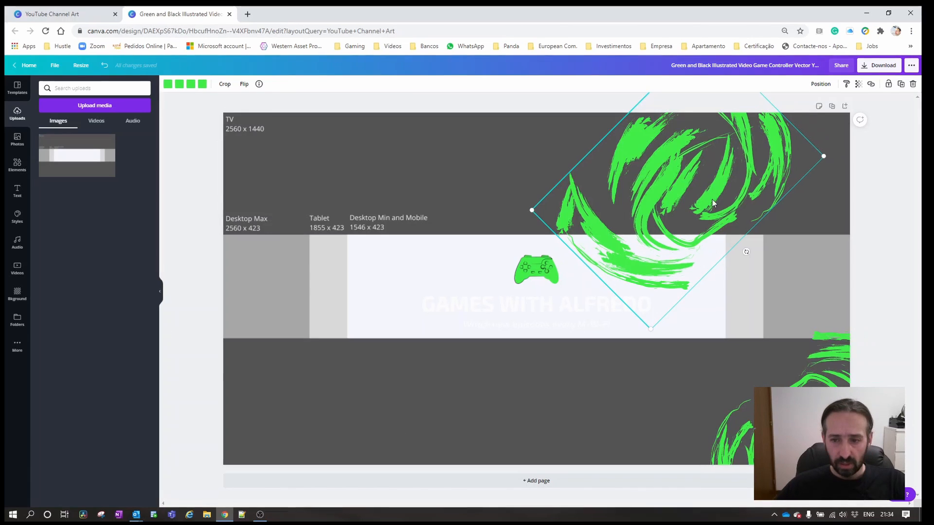
pyautogui.moveTo(690, 192)
pyautogui.mouseDown()
pyautogui.moveTo(305, 161)
pyautogui.moveTo(255, 143)
pyautogui.mouseUp()
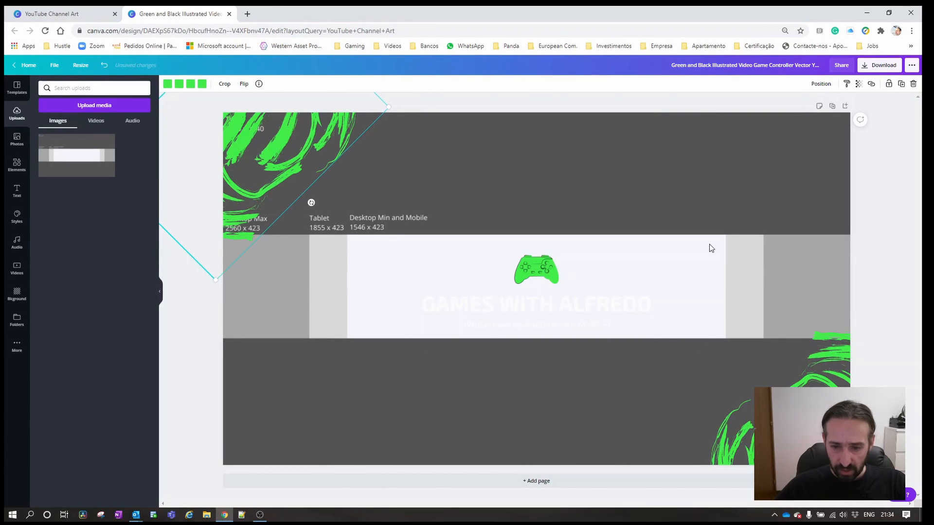
# Delete the template's title, tagline and controller icon from the centre of the banner, keeping the size guide background.
pyautogui.click(554, 307)
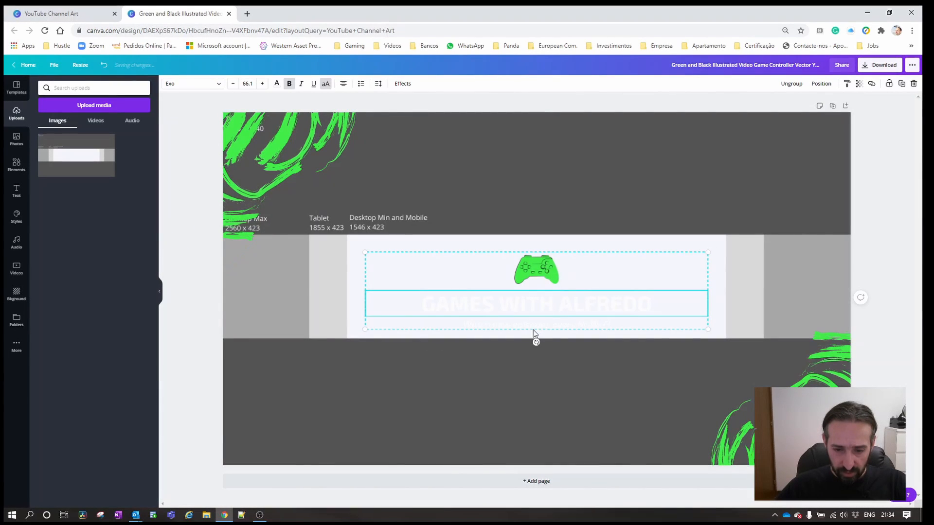
pyautogui.press('Delete')
pyautogui.click(500, 327)
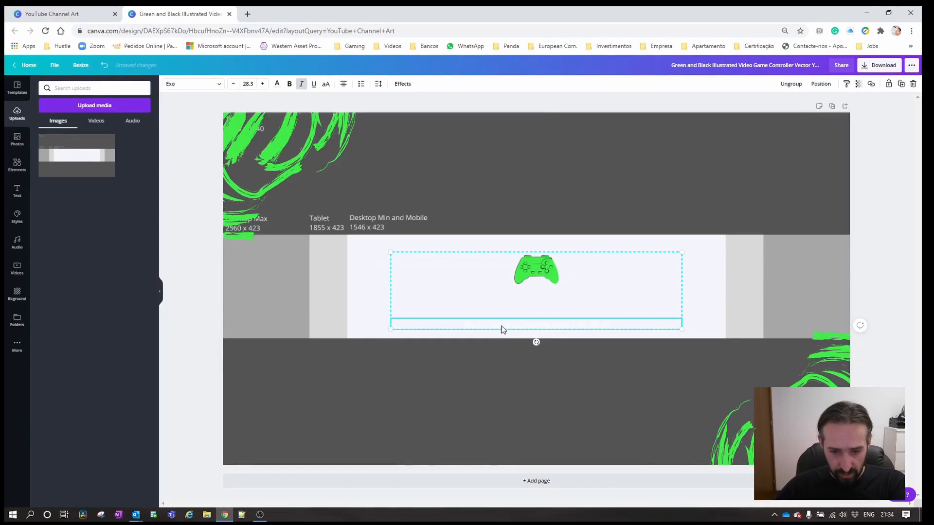
pyautogui.press('Delete')
pyautogui.press('Delete')
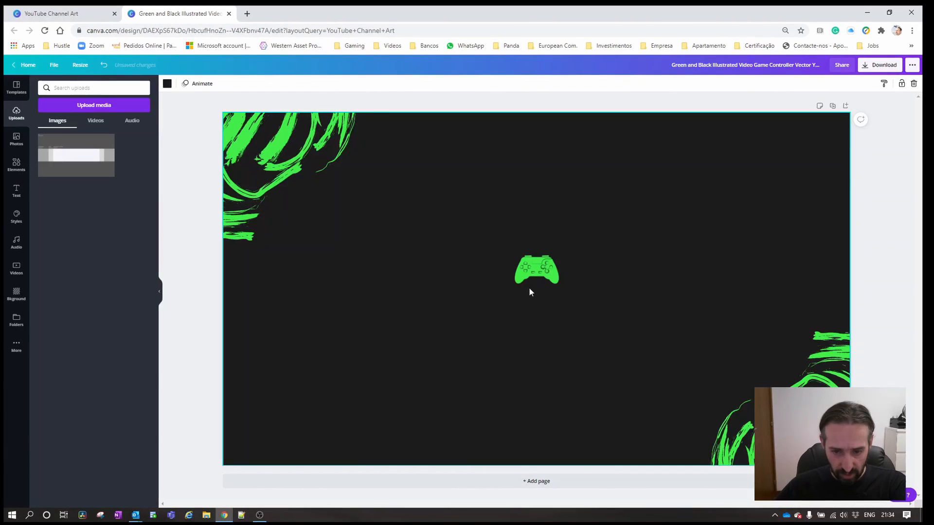
# Add a heading reading "Funny World" and place it in the upper part of the guide's Desktop Min and Mobile area.
pyautogui.click(18, 194)
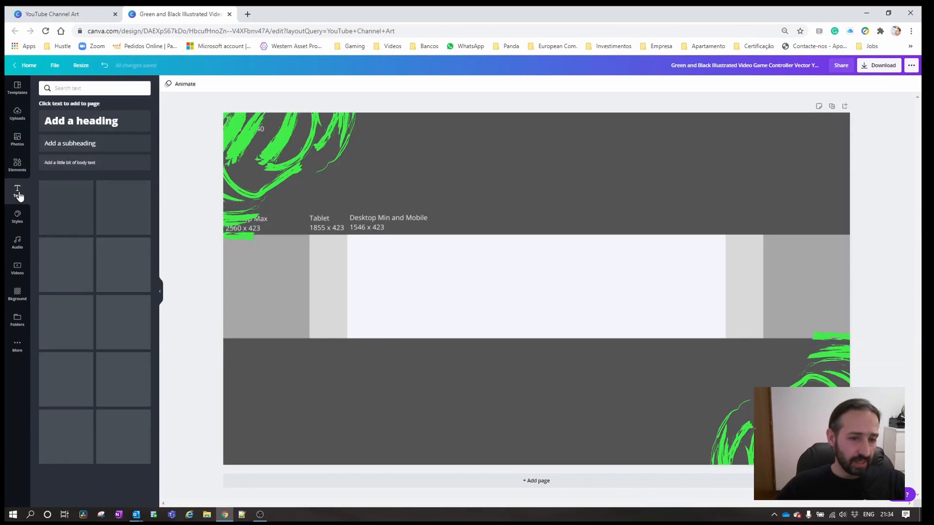
pyautogui.click(106, 122)
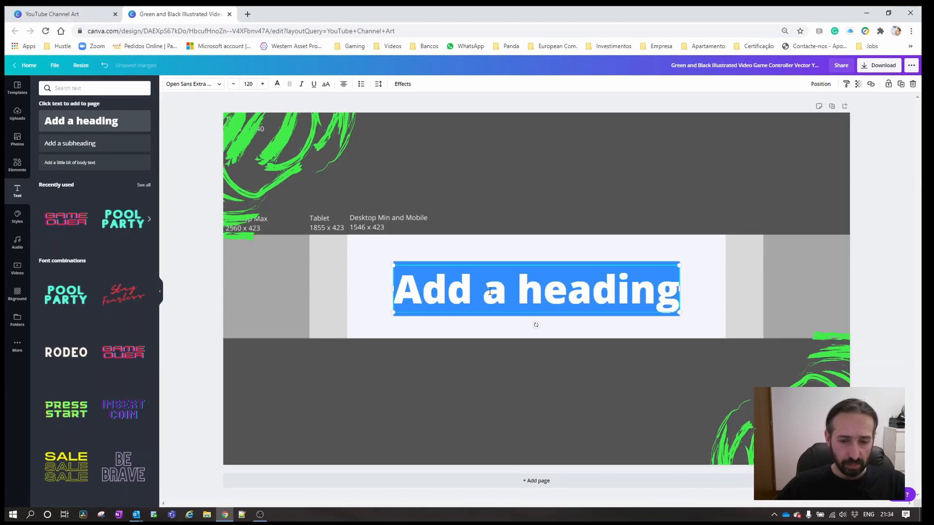
pyautogui.click(459, 288)
pyautogui.moveTo(459, 288); pyautogui.dragTo(645, 288)
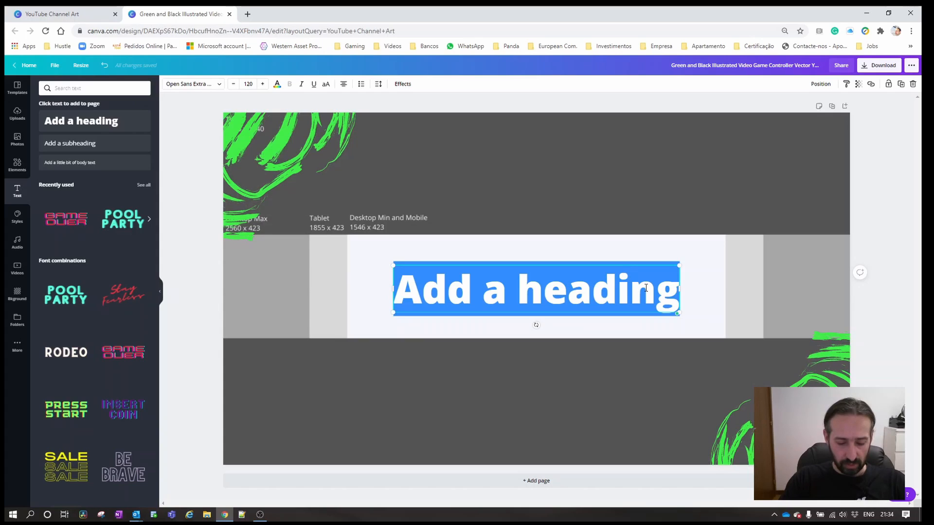
pyautogui.write('Fu')
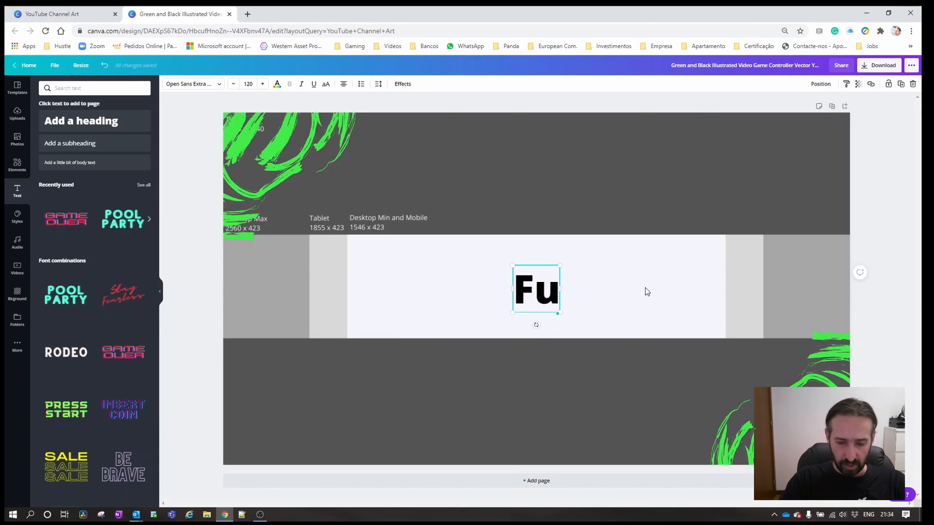
pyautogui.write('nn')
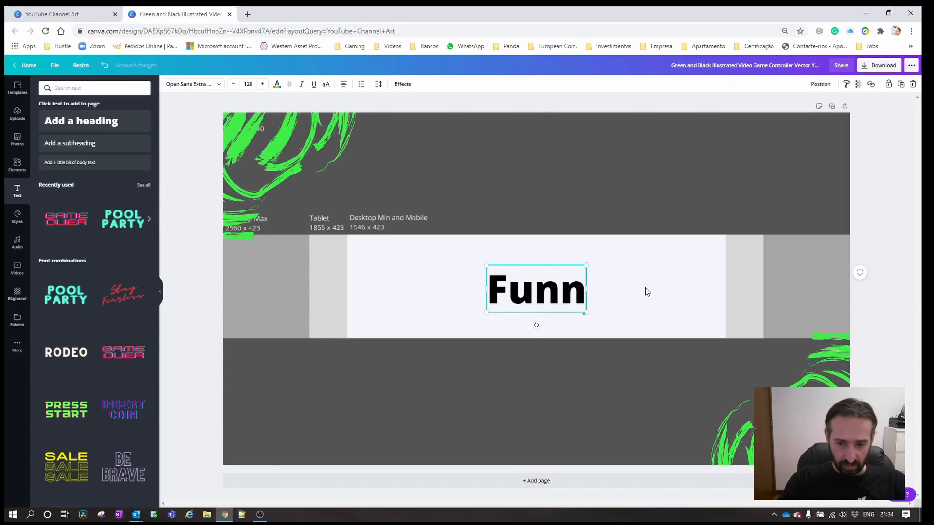
pyautogui.write('y World')
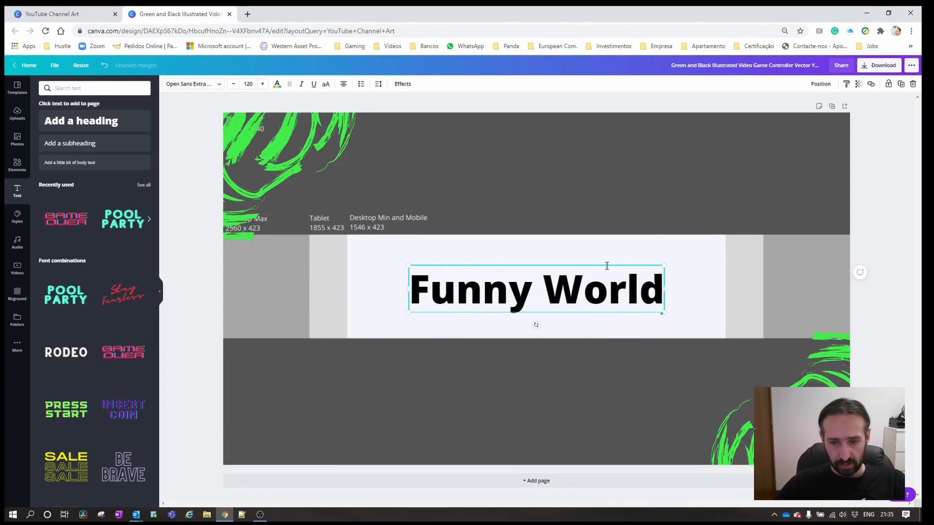
pyautogui.moveTo(608, 266); pyautogui.dragTo(585, 243)
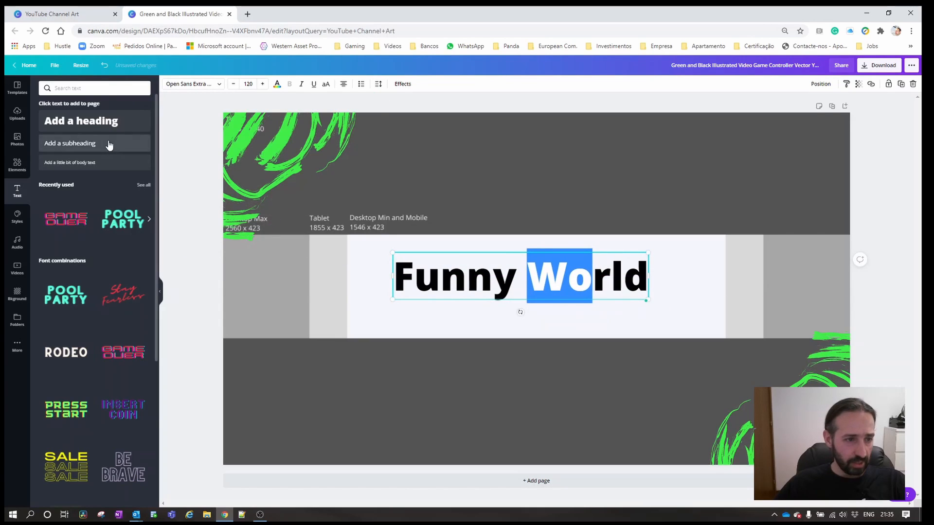
# Add a subheading reading "Where Games Become Reality" beneath the "Funny World" heading.
pyautogui.click(74, 147)
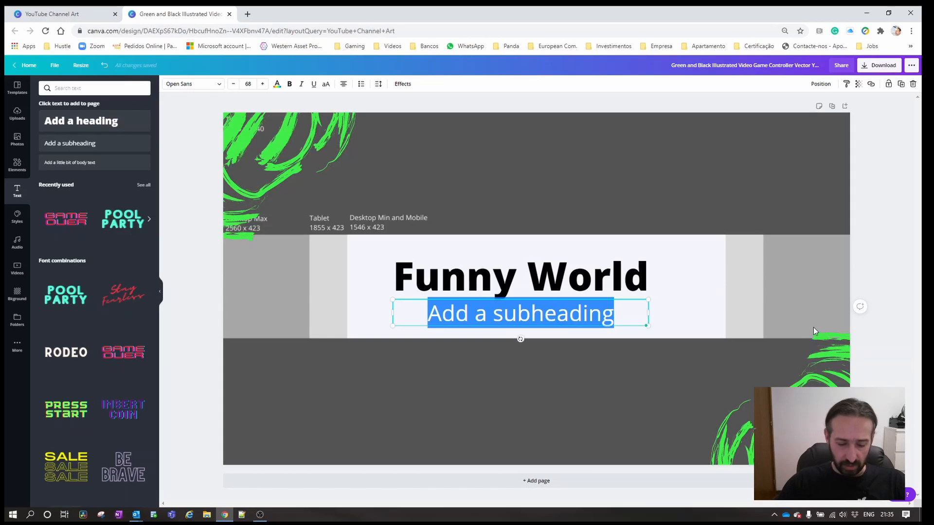
pyautogui.write('Where ')
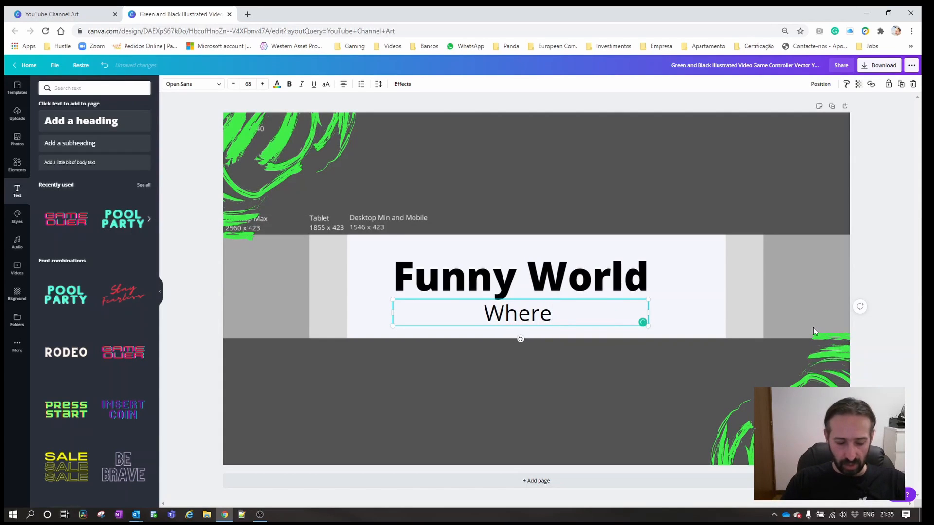
pyautogui.write('Games B')
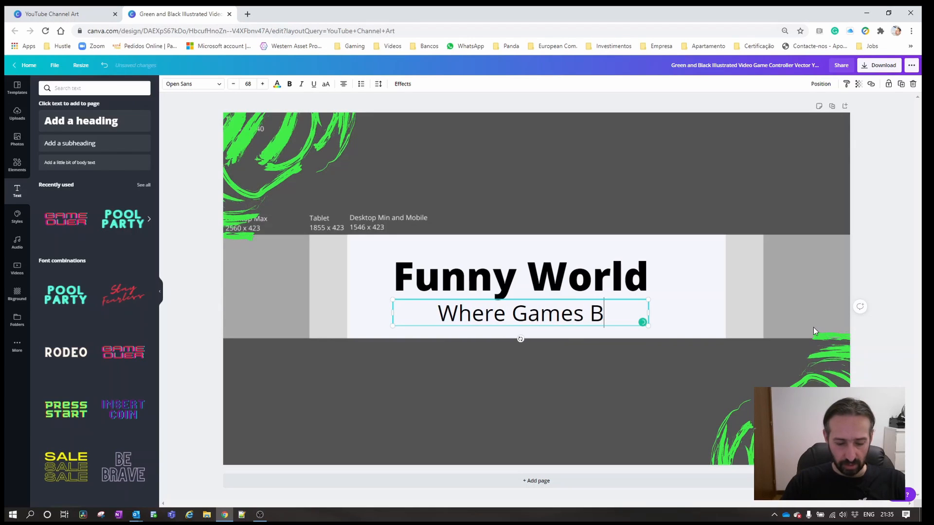
pyautogui.write('ecome Rel')
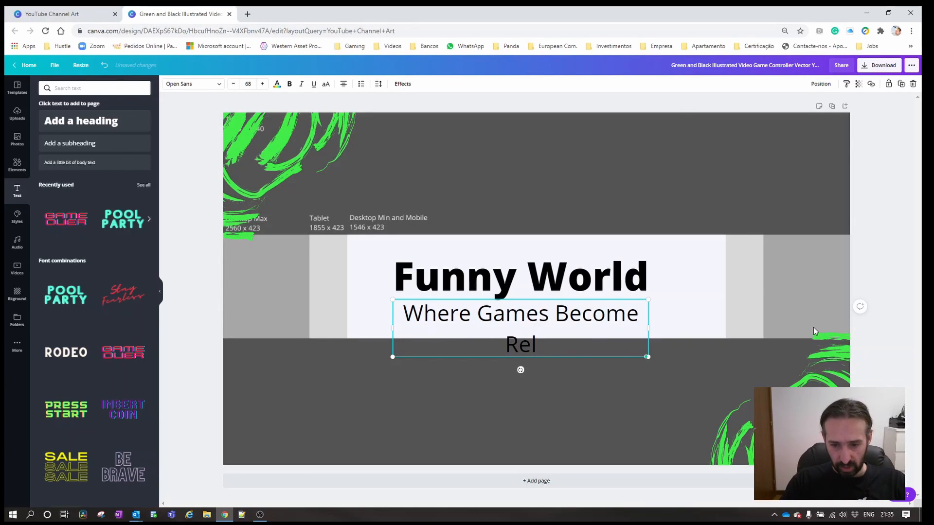
pyautogui.press('BackSpace')
pyautogui.write('a')
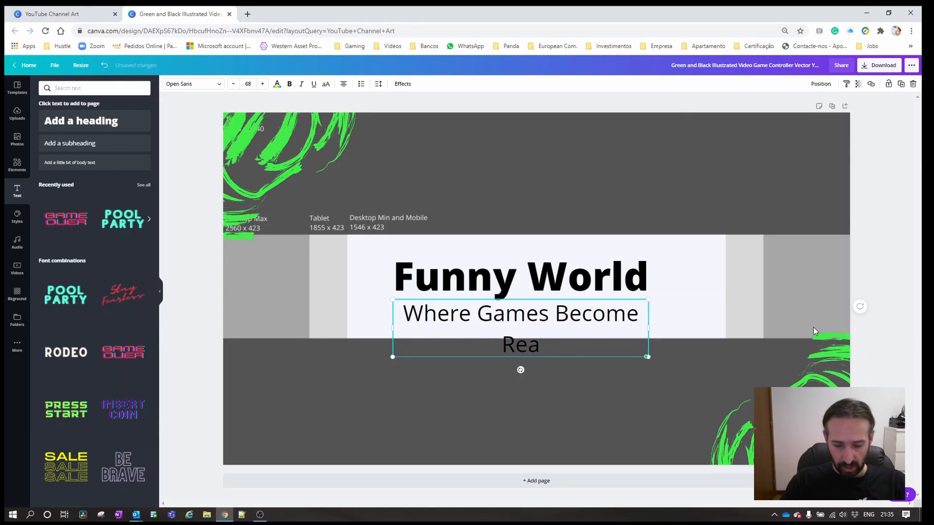
pyautogui.write('lity')
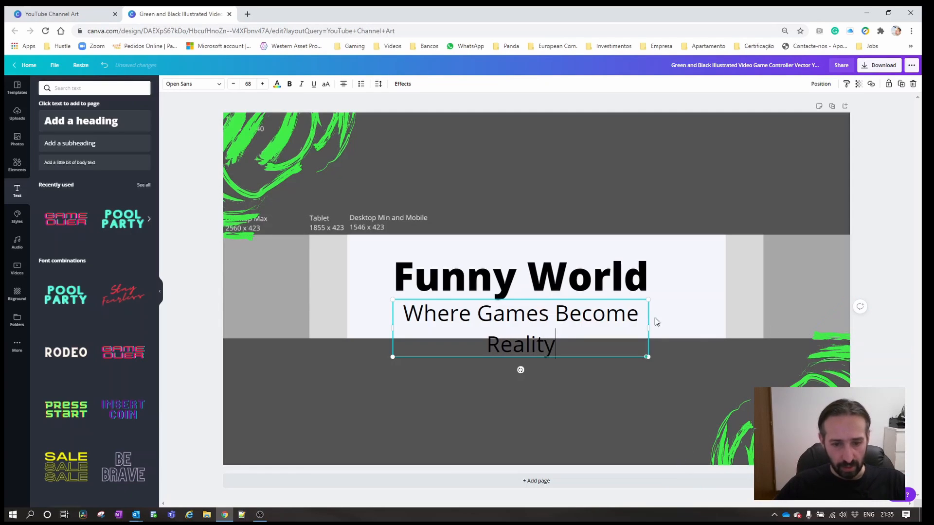
# Set the subheading's font to orange juice and widen its text box so the text fits on one line.
pyautogui.moveTo(403, 314); pyautogui.dragTo(563, 340)
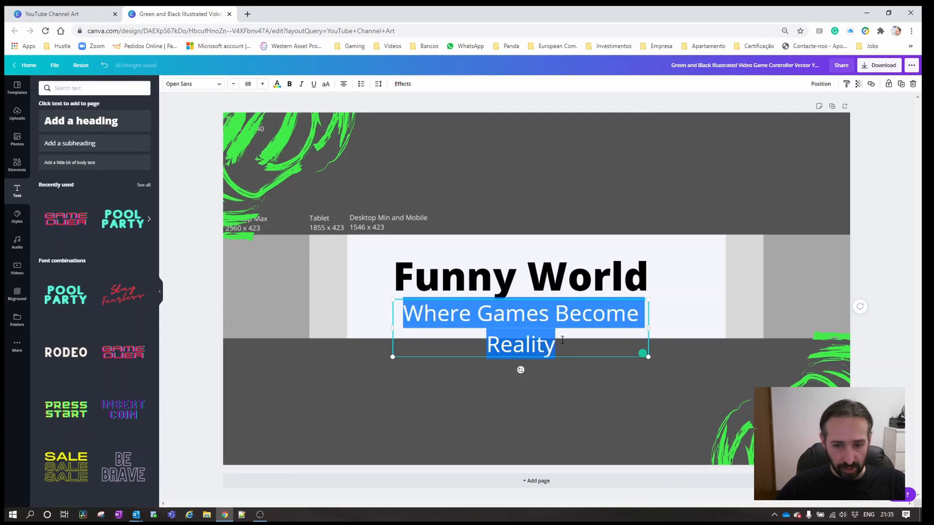
pyautogui.click(221, 86)
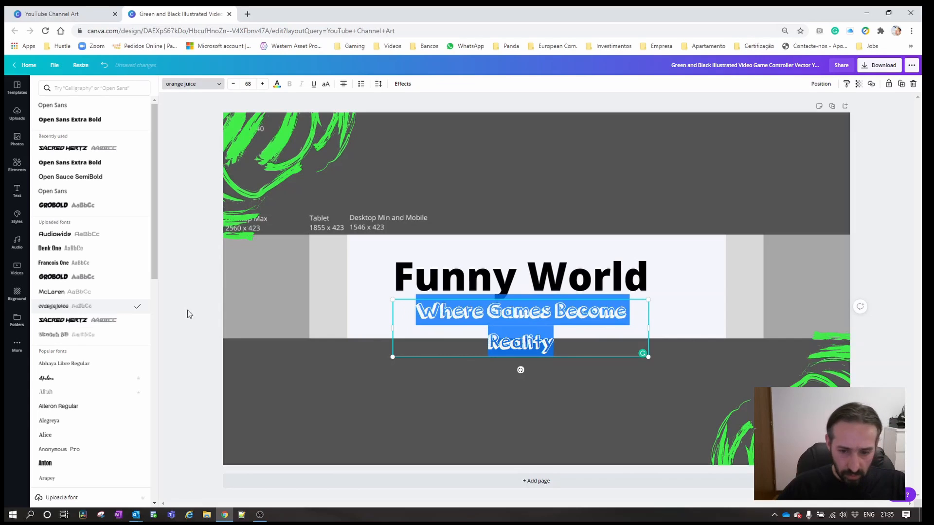
pyautogui.moveTo(649, 329); pyautogui.dragTo(707, 329)
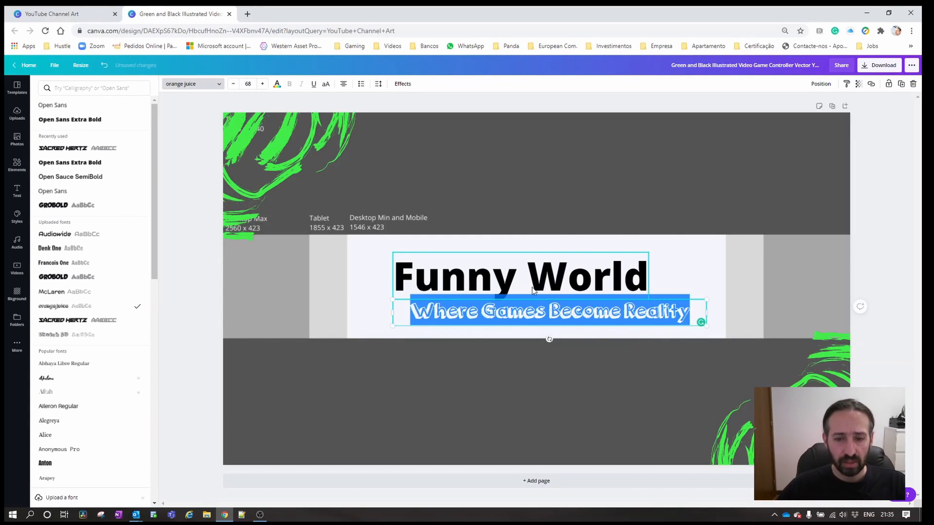
# Compare the Sketch 3D and orange juice fonts on the "Funny World" heading and apply Sketch 3D.
pyautogui.click(403, 280)
pyautogui.moveTo(394, 277); pyautogui.dragTo(650, 277)
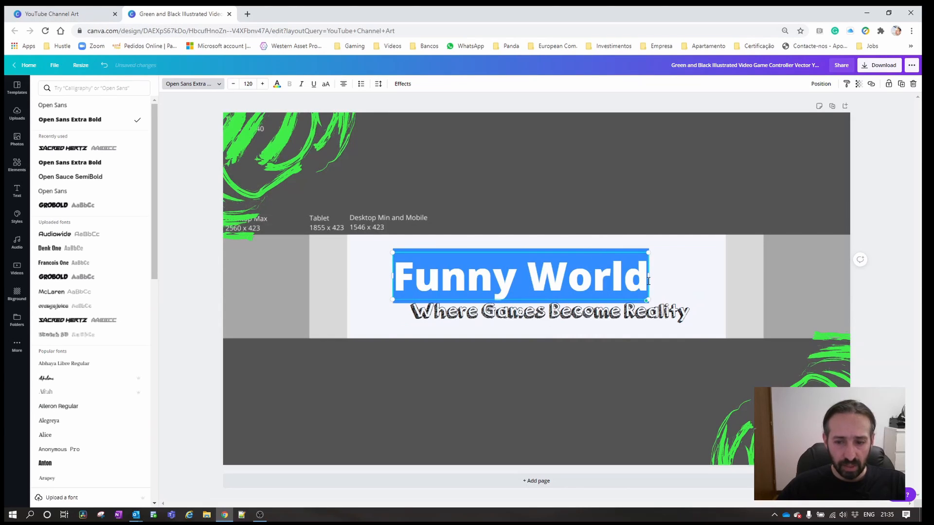
pyautogui.click(62, 338)
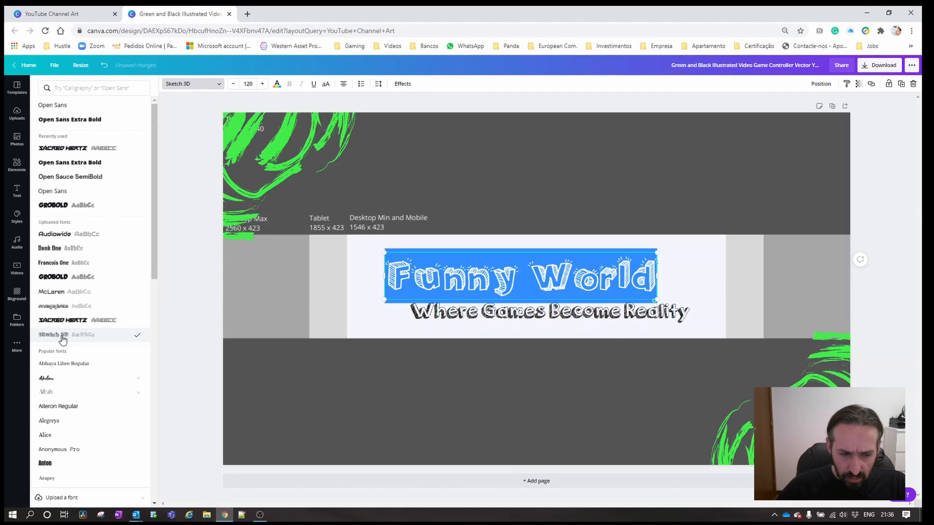
pyautogui.click(68, 308)
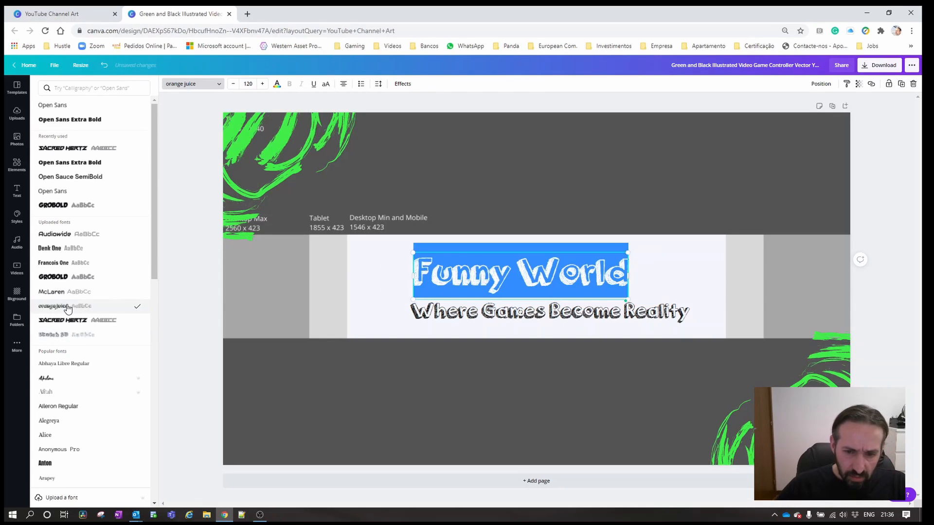
pyautogui.click(67, 337)
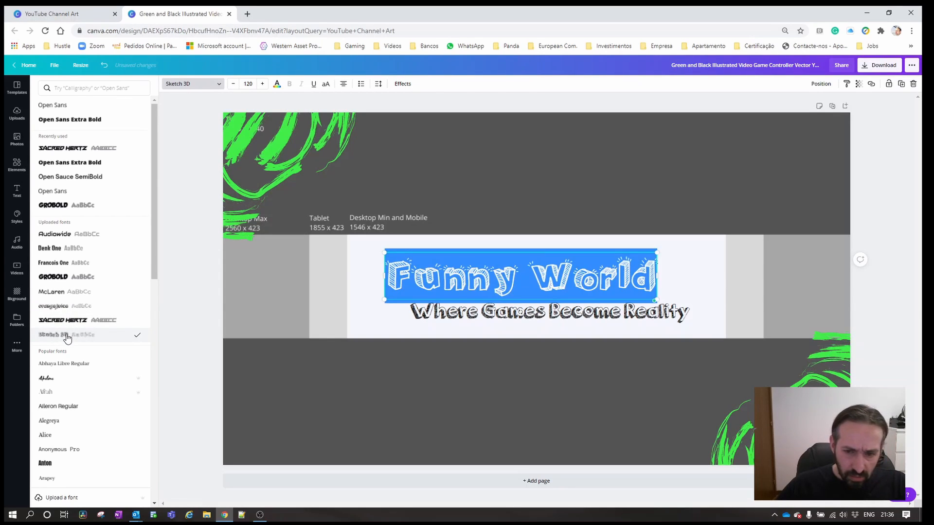
# Set the "Where Games Become Reality" subheading to the Sketch 3D font and widen its text box to fit the text on one line.
pyautogui.click(456, 307)
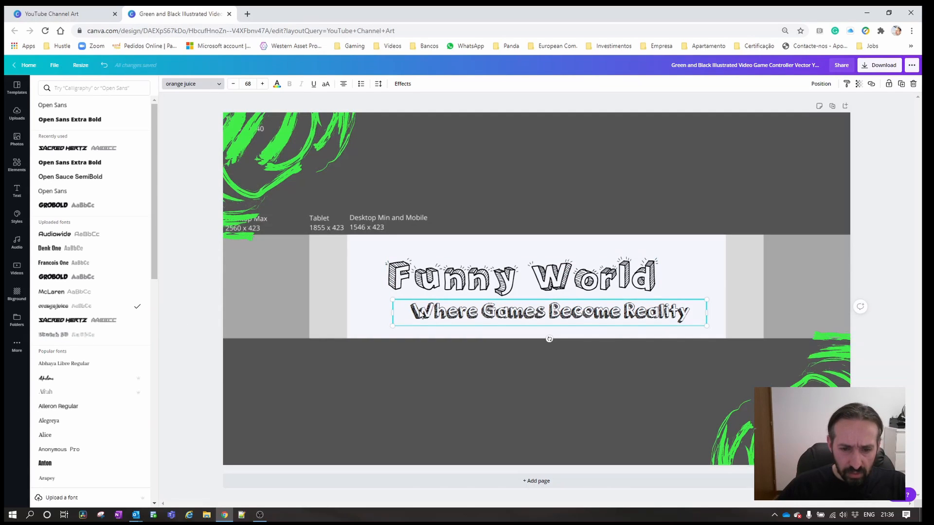
pyautogui.doubleClick(413, 314)
pyautogui.click(409, 313)
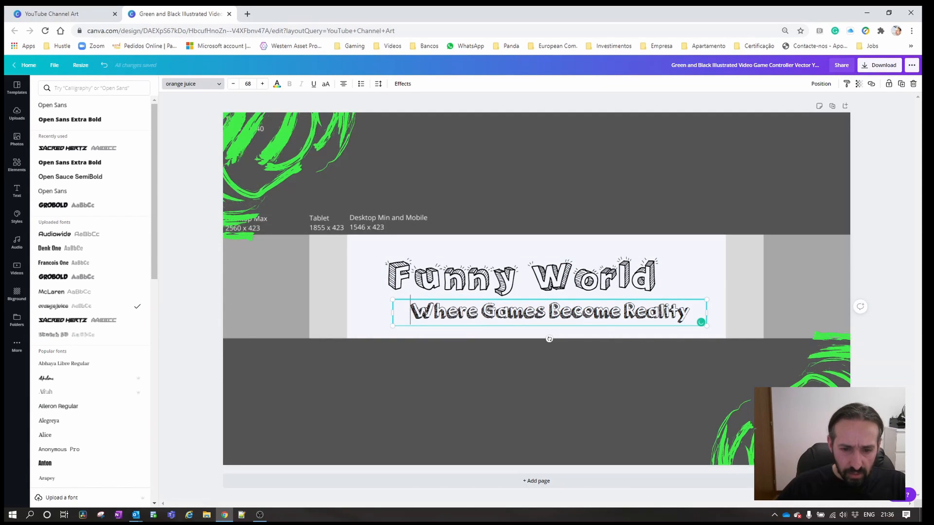
pyautogui.moveTo(410, 314); pyautogui.dragTo(609, 313)
pyautogui.click(571, 303)
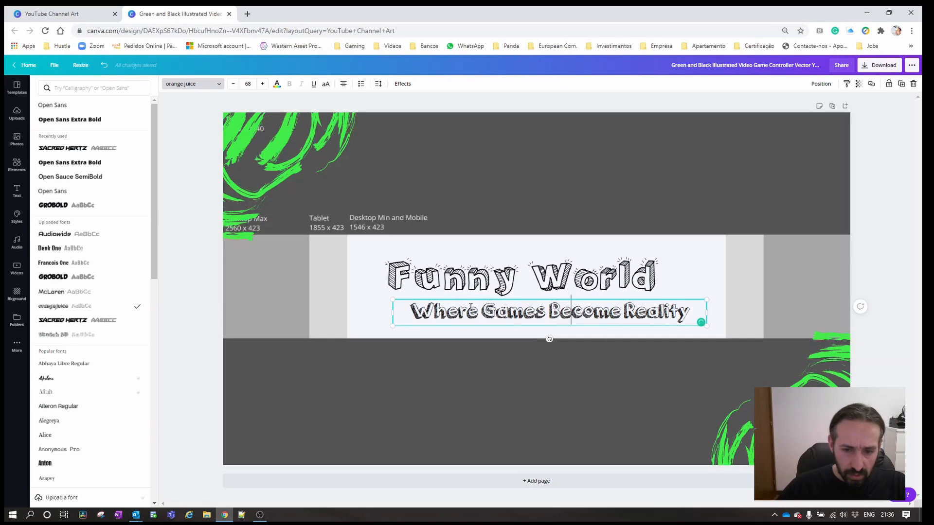
pyautogui.moveTo(411, 312); pyautogui.dragTo(693, 316)
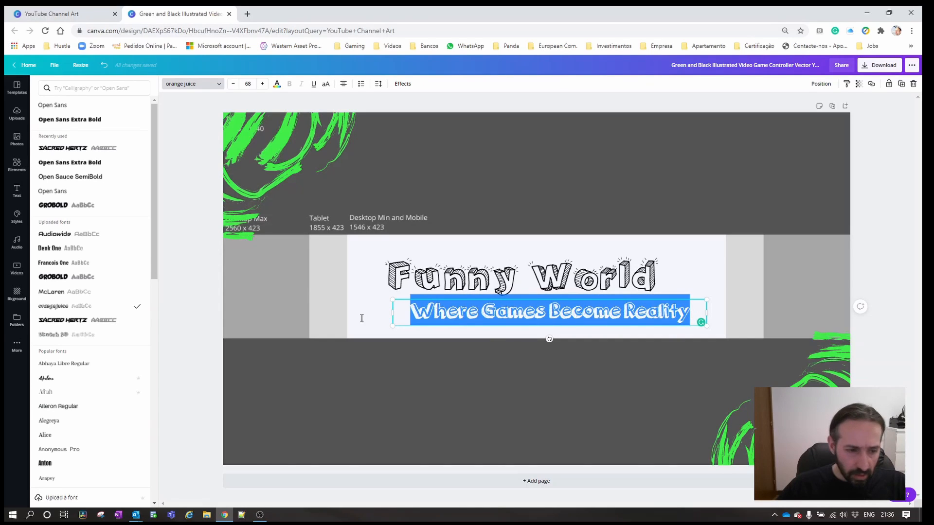
pyautogui.click(61, 335)
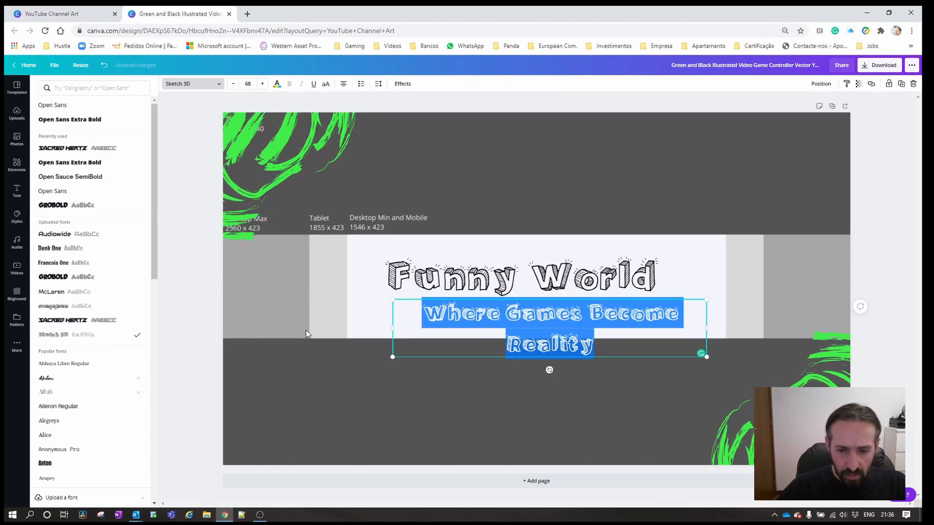
pyautogui.moveTo(379, 326); pyautogui.dragTo(342, 326)
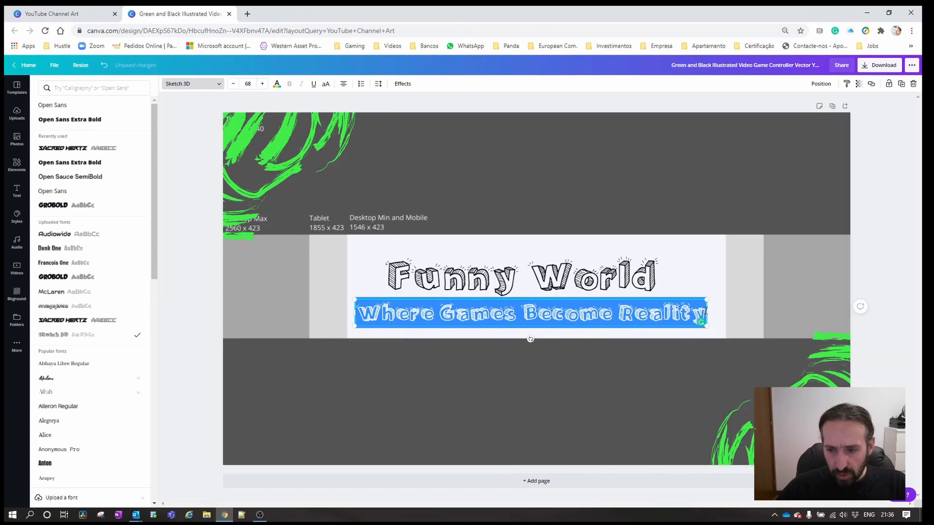
pyautogui.moveTo(714, 312); pyautogui.dragTo(721, 313)
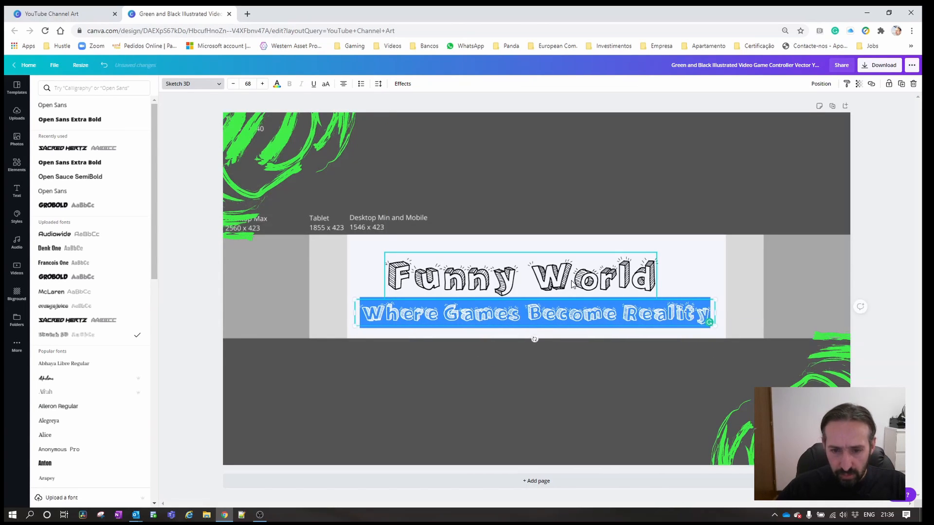
# Align the "Funny World" heading's left edge with the tagline's text and enlarge the heading to font size 129.
pyautogui.moveTo(577, 278); pyautogui.dragTo(550, 275)
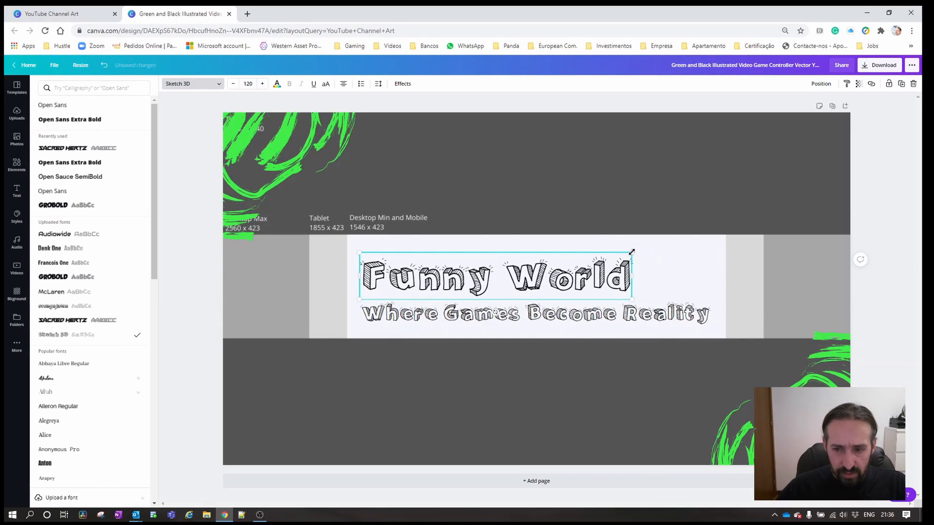
pyautogui.moveTo(638, 250); pyautogui.dragTo(652, 236)
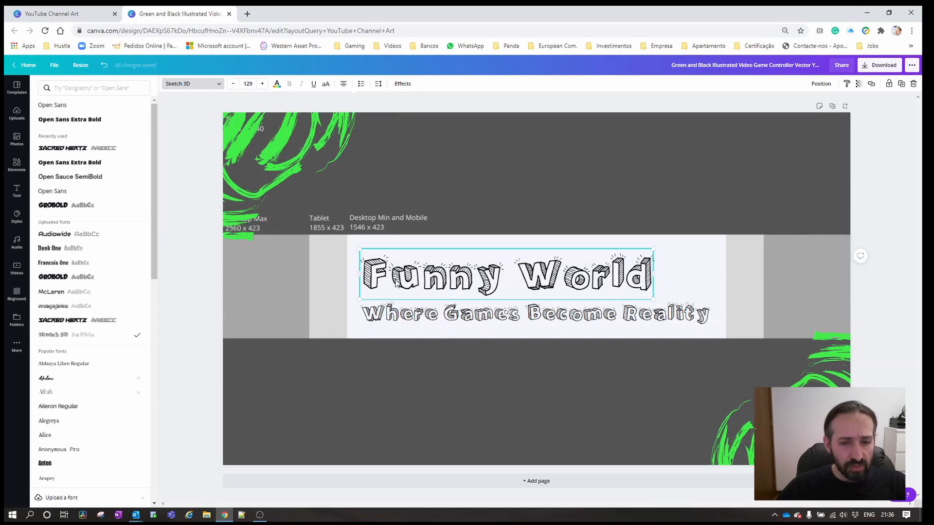
# Try the bright green document color on the "Funny World" heading.
pyautogui.click(380, 281)
pyautogui.click(278, 83)
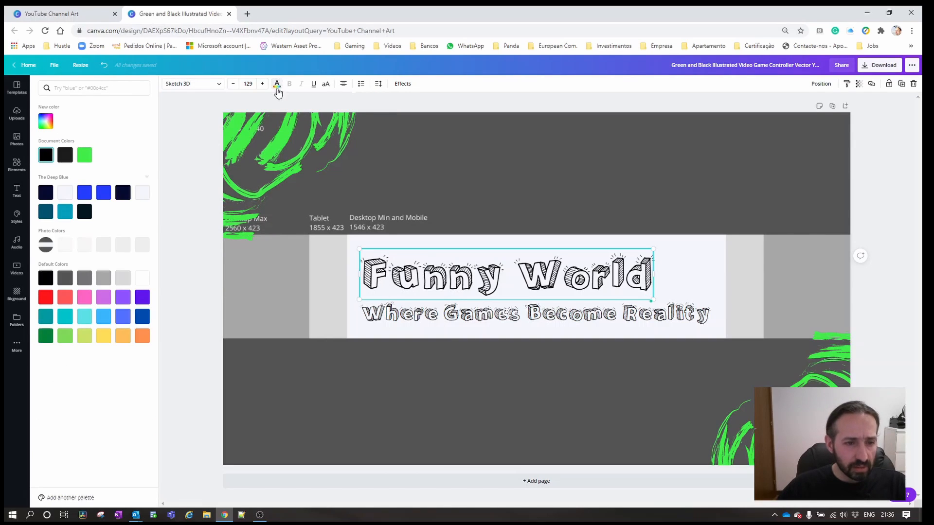
pyautogui.click(84, 154)
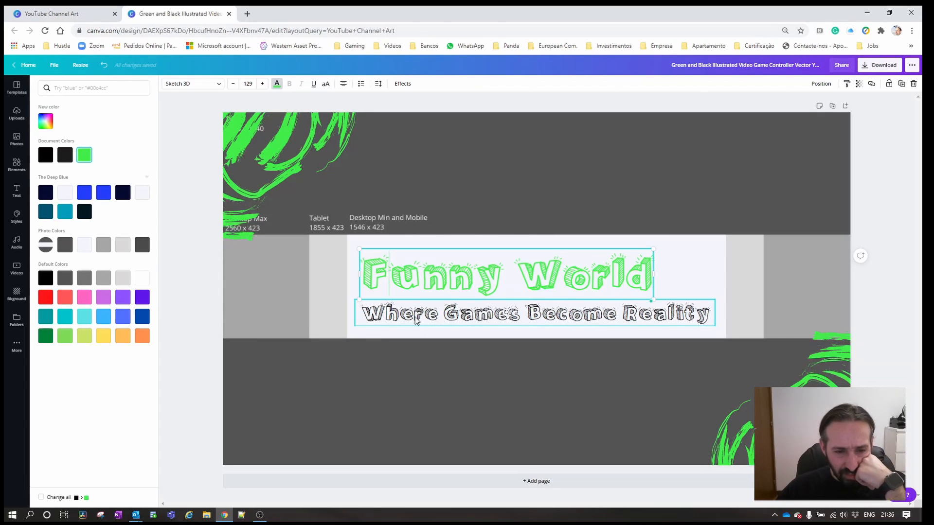
# Color the whole "Funny World" heading bright blue from The Deep Blue palette.
pyautogui.moveTo(374, 278); pyautogui.dragTo(654, 281)
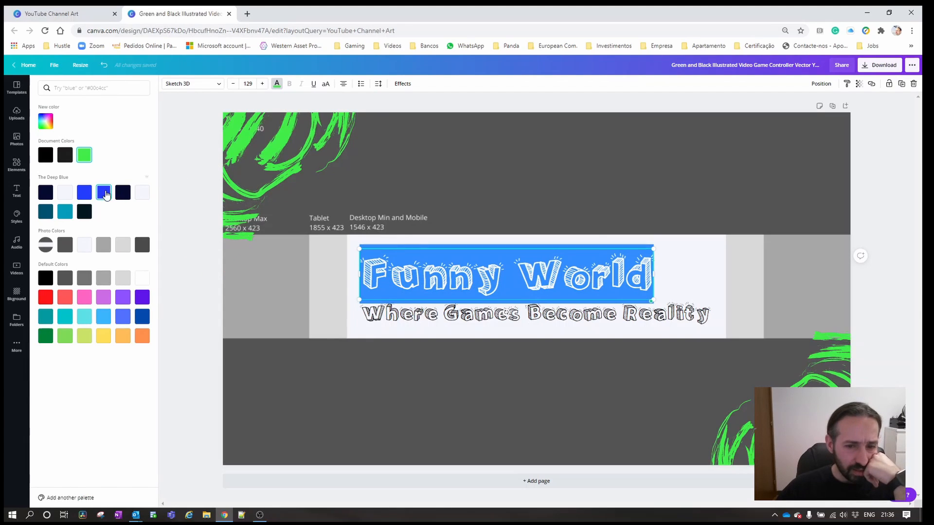
pyautogui.click(110, 192)
pyautogui.click(411, 371)
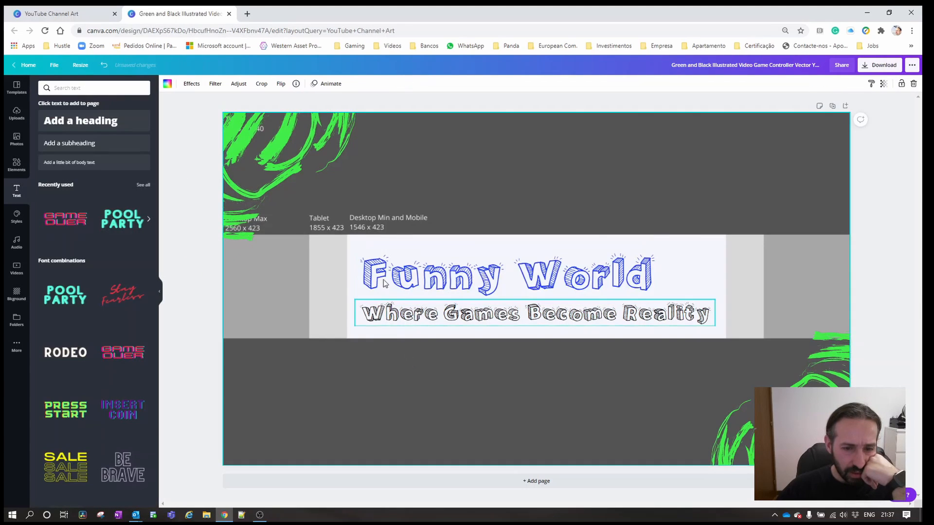
# Shift the tagline slightly to the right and color all its text the same bright blue from The Deep Blue palette.
pyautogui.click(365, 316)
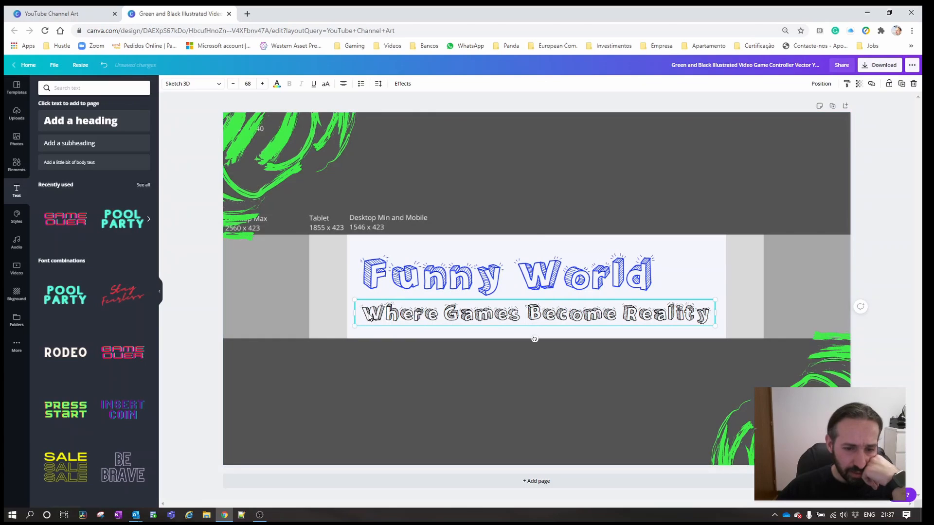
pyautogui.moveTo(366, 316); pyautogui.dragTo(370, 316)
pyautogui.doubleClick(372, 314)
pyautogui.click(497, 313)
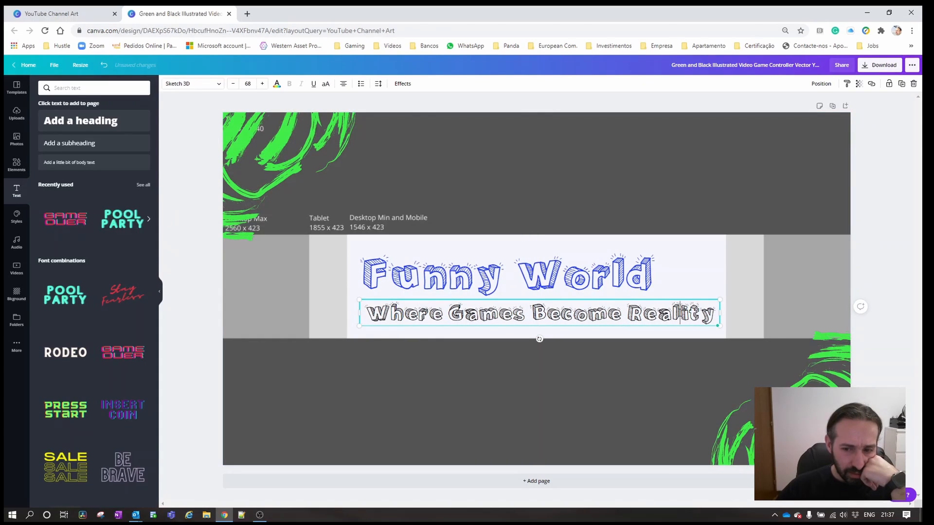
pyautogui.moveTo(716, 314); pyautogui.dragTo(275, 146)
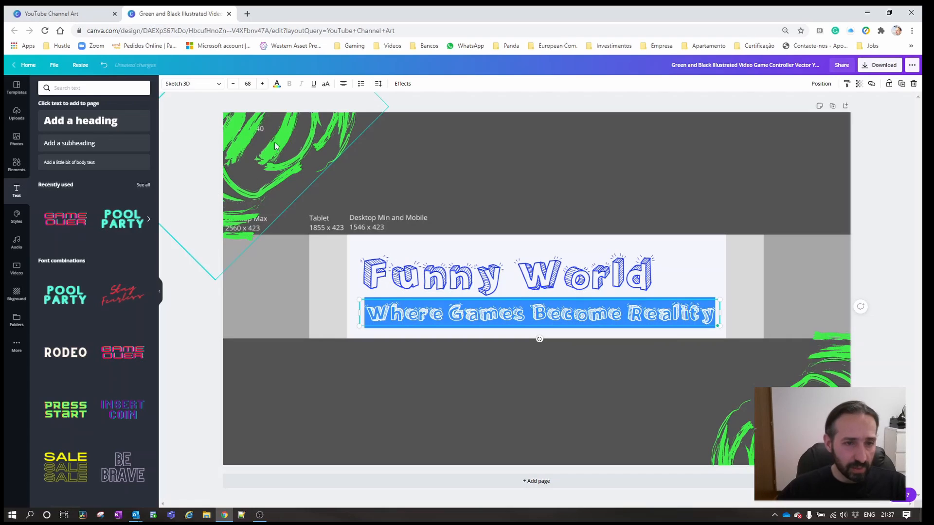
pyautogui.click(276, 83)
pyautogui.click(109, 199)
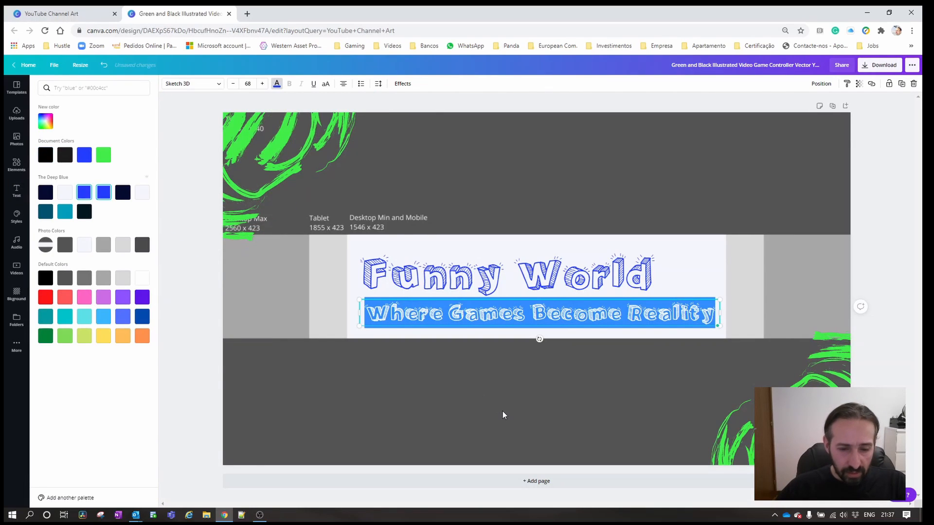
pyautogui.click(502, 410)
# Recolor the four greens of the banner's upper-left brush graphic as bright blue, teal, dark teal and bright blue.
pyautogui.click(300, 161)
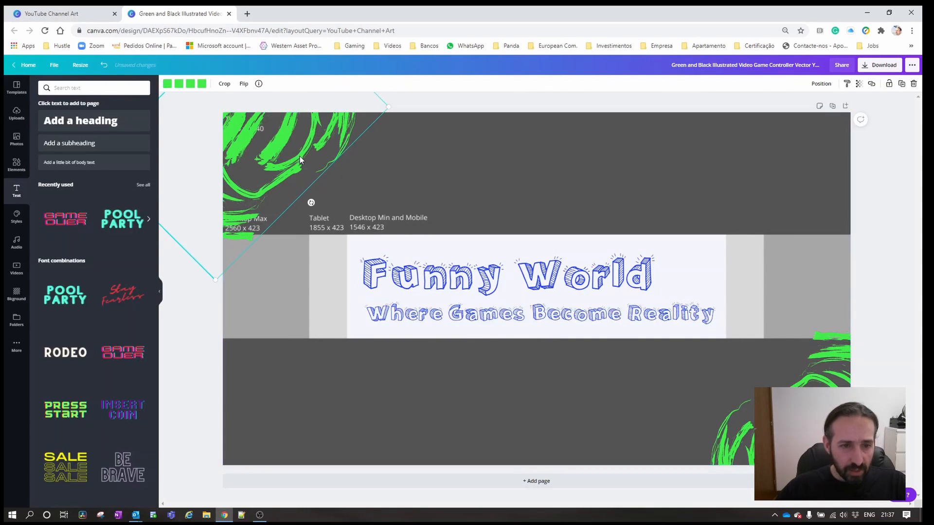
pyautogui.click(167, 83)
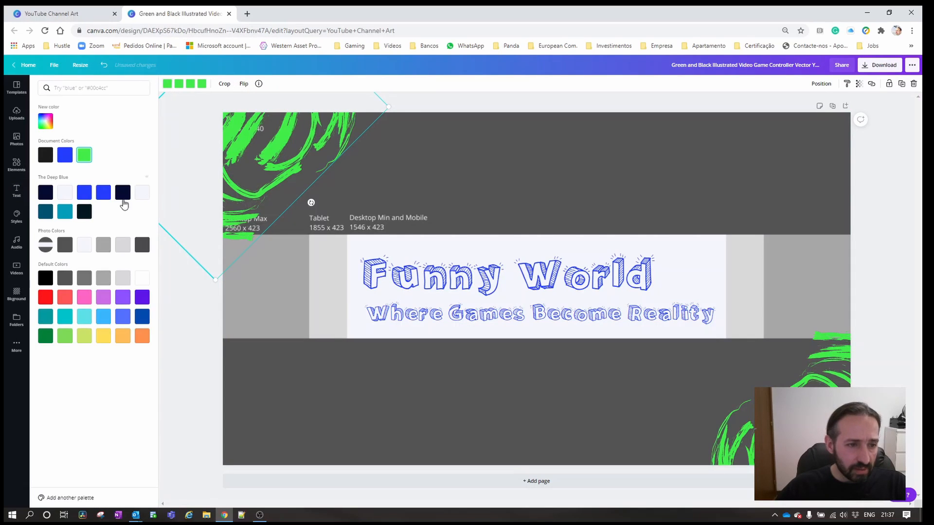
pyautogui.click(103, 200)
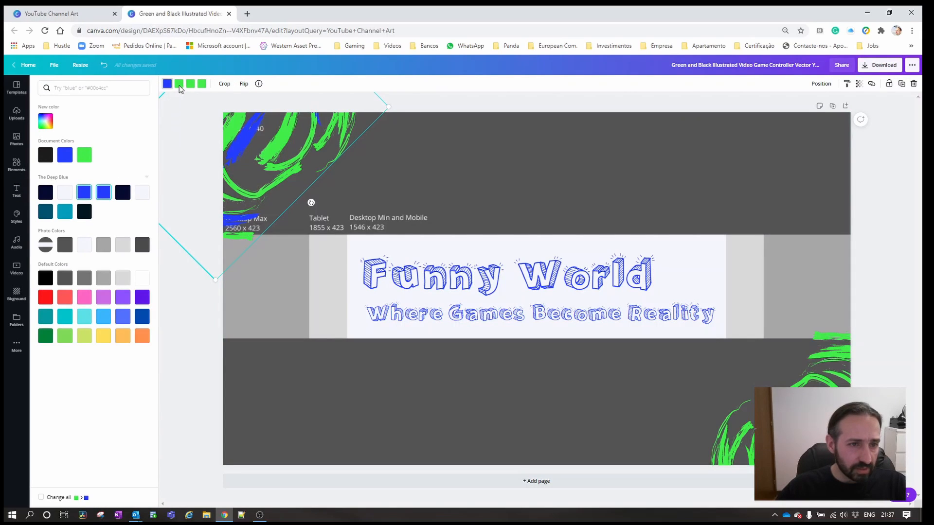
pyautogui.click(65, 212)
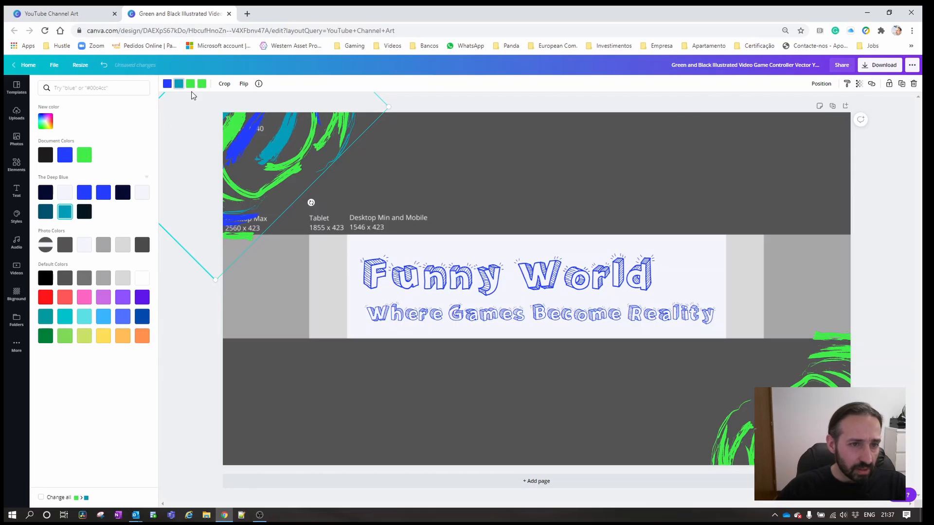
pyautogui.click(194, 85)
pyautogui.click(45, 212)
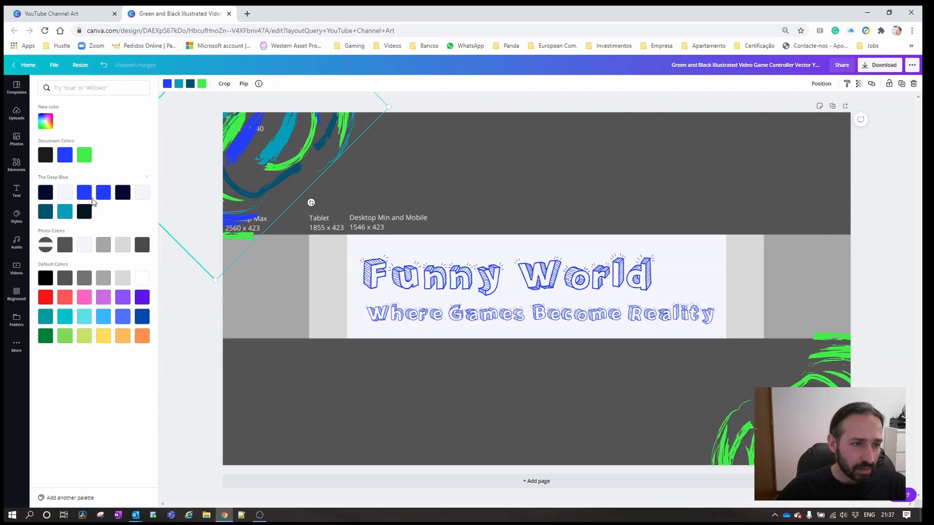
pyautogui.click(70, 159)
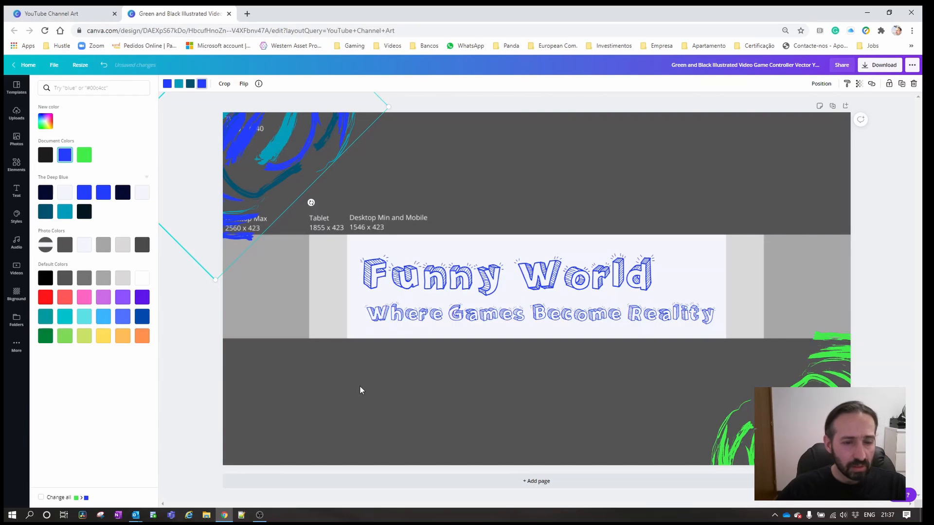
pyautogui.click(321, 209)
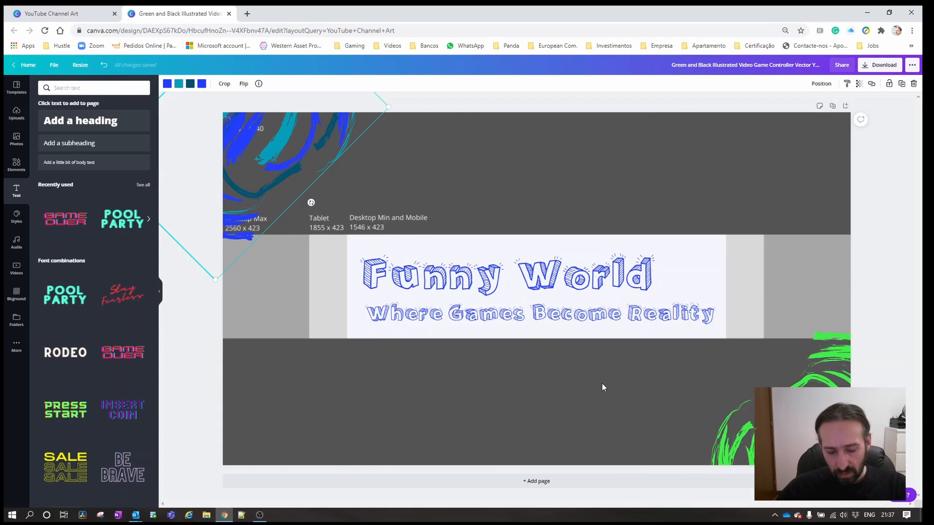
# Duplicate the blue brush graphic onto the middle of the banner and delete the green one in the lower-right corner.
pyautogui.moveTo(268, 183); pyautogui.dragTo(273, 187)
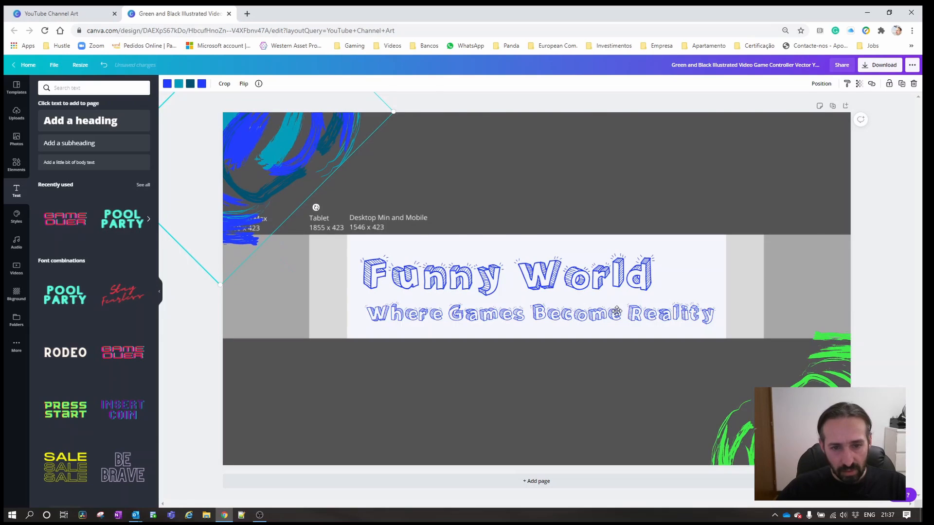
pyautogui.moveTo(617, 311); pyautogui.dragTo(617, 310)
pyautogui.click(755, 369)
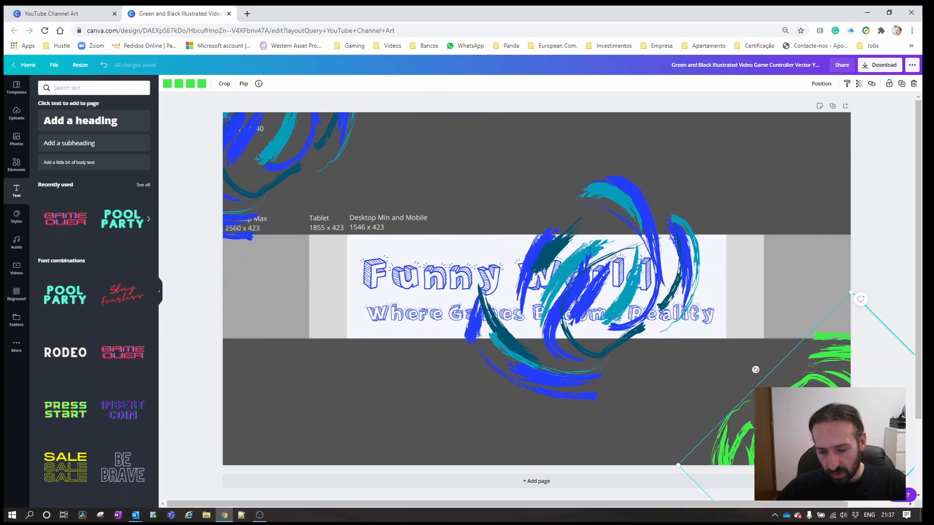
pyautogui.press('Delete')
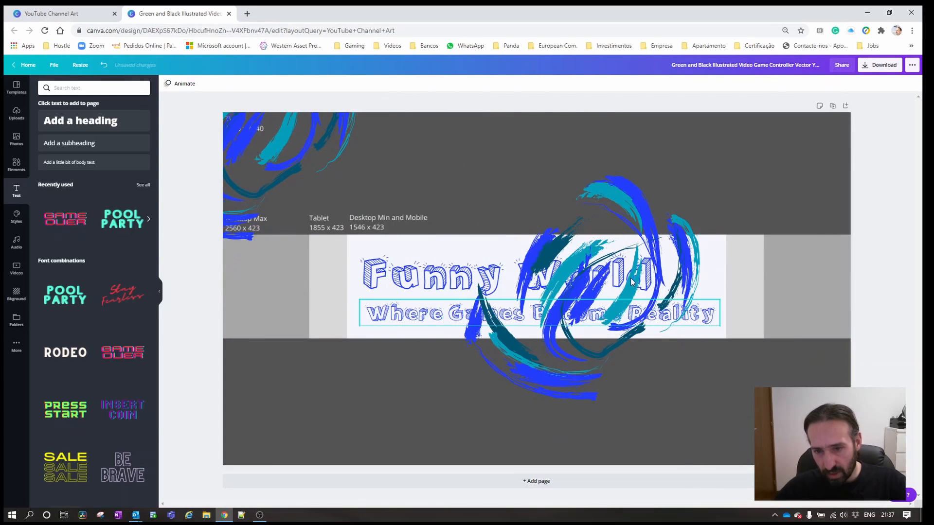
# Rotate the duplicated brush graphic to face inward and place it in the banner's lower-right corner.
pyautogui.click(558, 327)
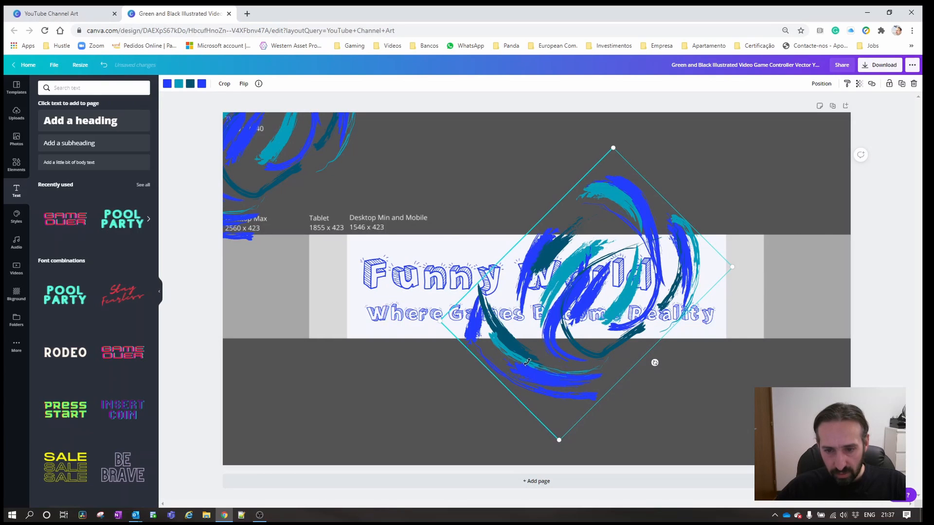
pyautogui.moveTo(654, 362)
pyautogui.mouseDown()
pyautogui.moveTo(564, 363)
pyautogui.moveTo(436, 332)
pyautogui.moveTo(467, 257)
pyautogui.moveTo(490, 259)
pyautogui.moveTo(537, 210)
pyautogui.mouseUp()
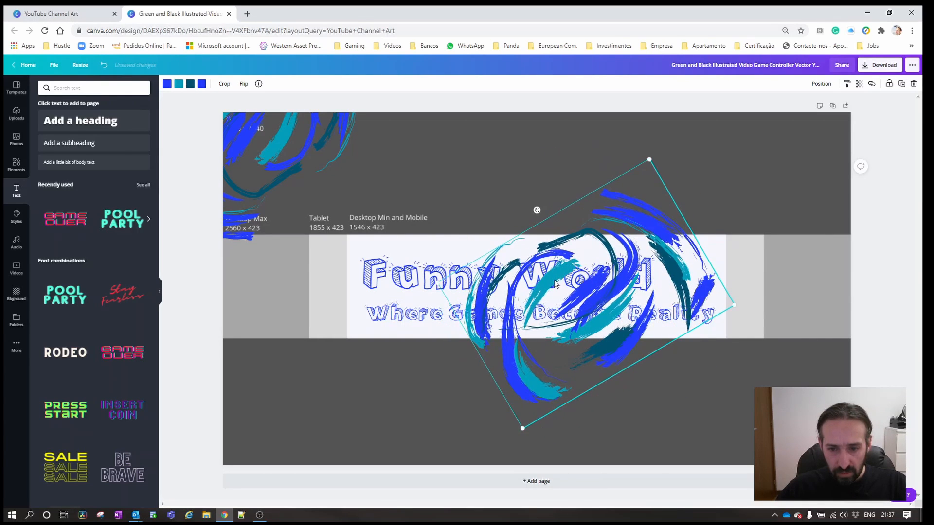
pyautogui.moveTo(615, 299)
pyautogui.mouseDown()
pyautogui.moveTo(741, 357)
pyautogui.moveTo(822, 435)
pyautogui.mouseUp()
pyautogui.moveTo(698, 402); pyautogui.dragTo(698, 402)
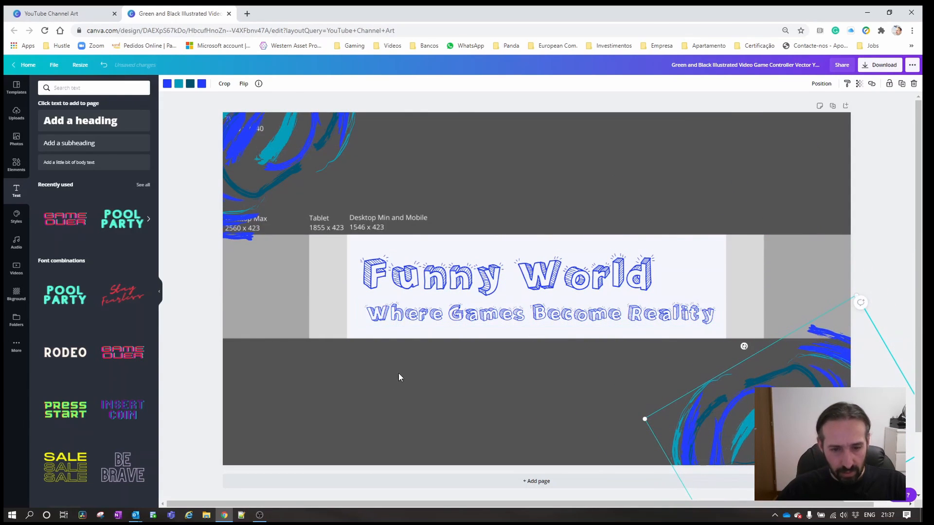
pyautogui.click(386, 383)
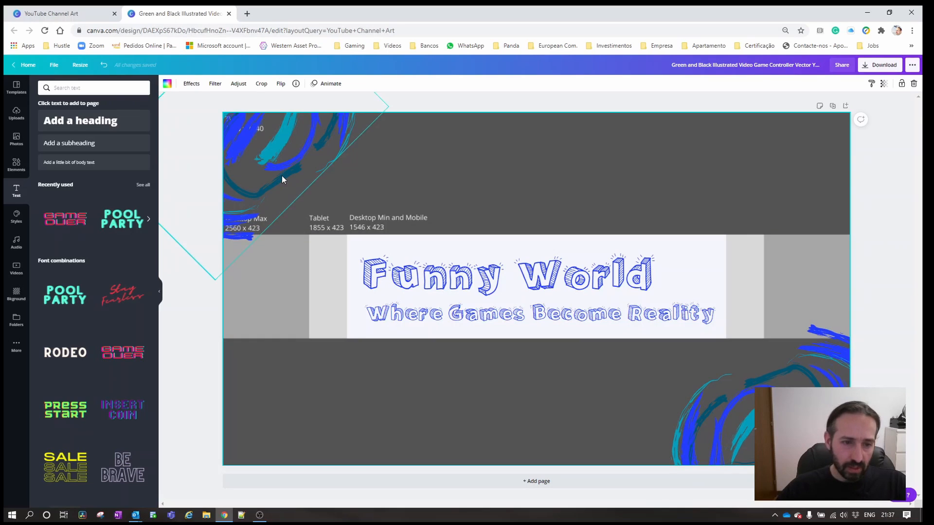
# Move the upper-left brush graphic slightly down and inward so more of it shows on the banner.
pyautogui.moveTo(298, 170); pyautogui.dragTo(302, 183)
pyautogui.click(407, 392)
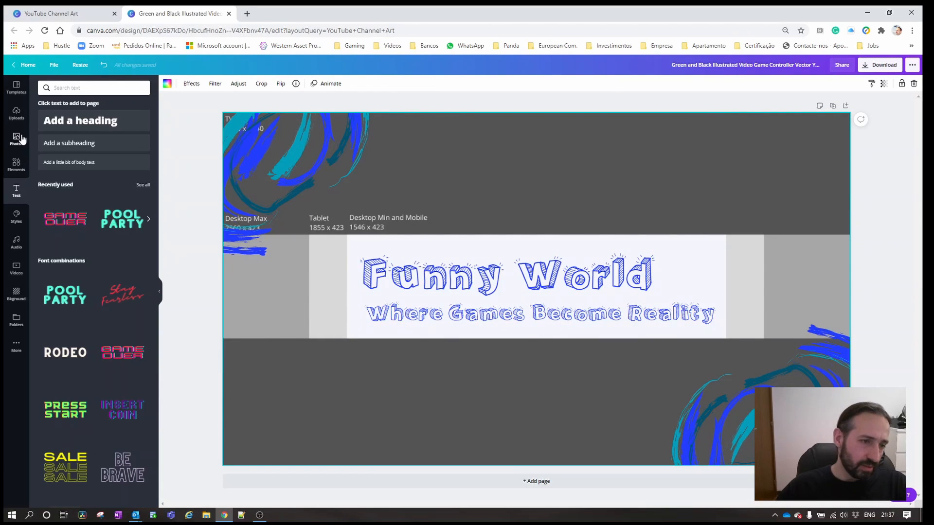
# Search the elements for "gaming" and place the first game controller graphic over the end of the title and tagline.
pyautogui.click(17, 164)
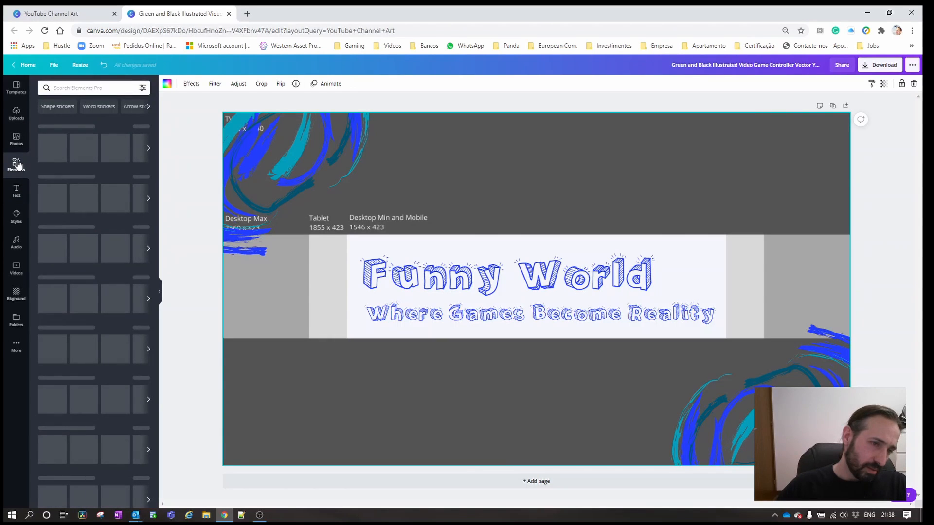
pyautogui.click(94, 88)
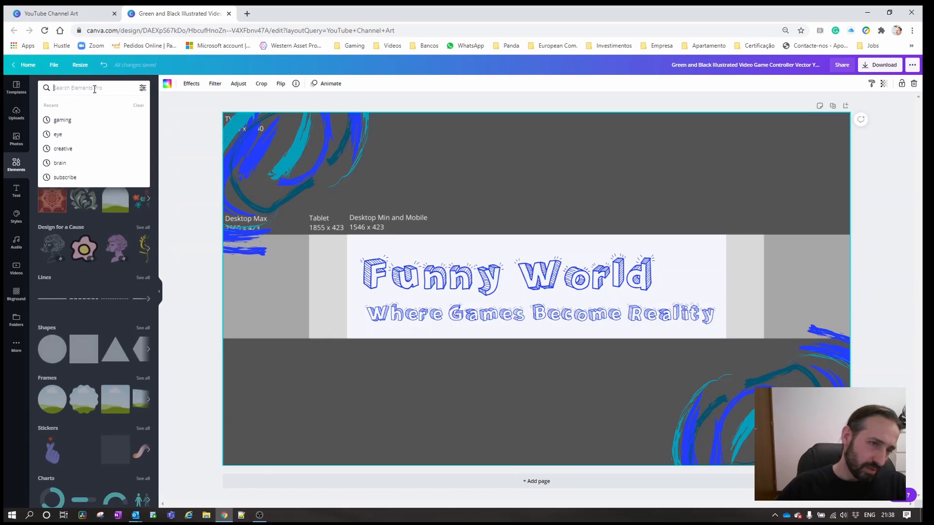
pyautogui.write('gam')
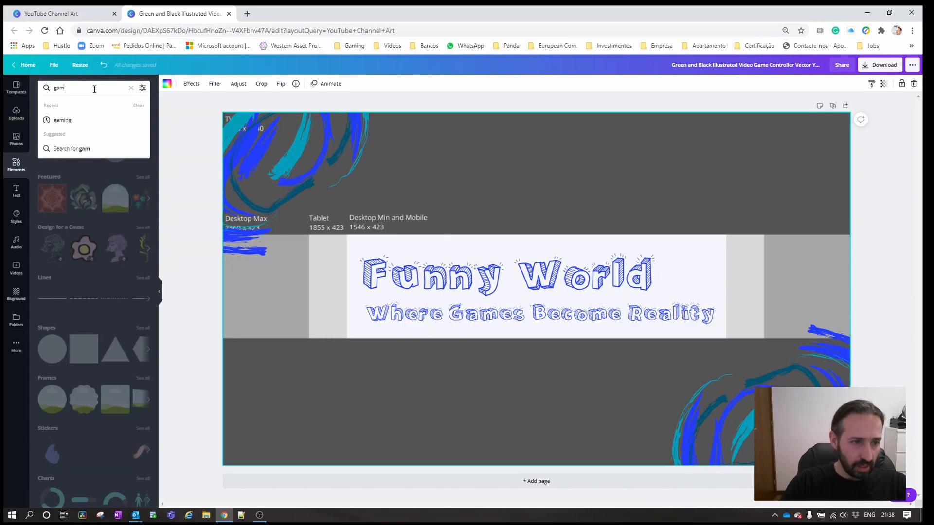
pyautogui.click(77, 121)
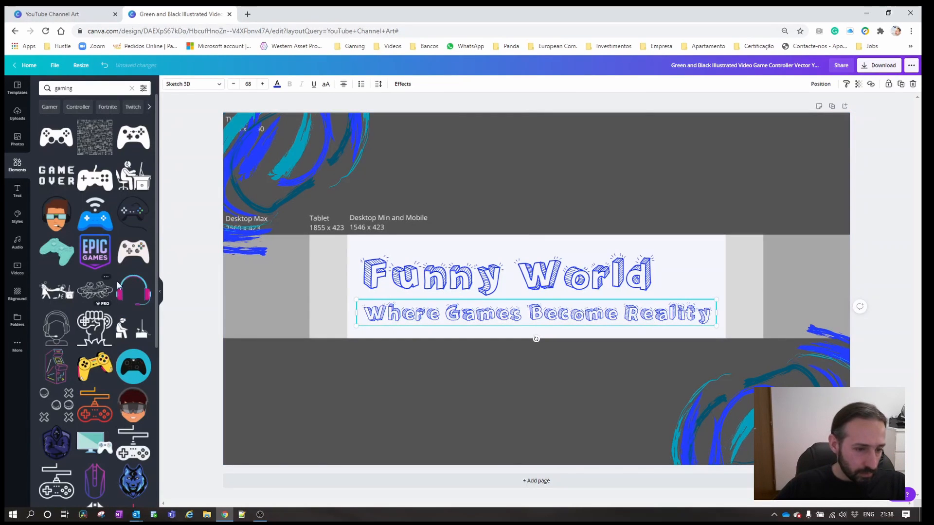
pyautogui.moveTo(156, 215); pyautogui.dragTo(153, 339)
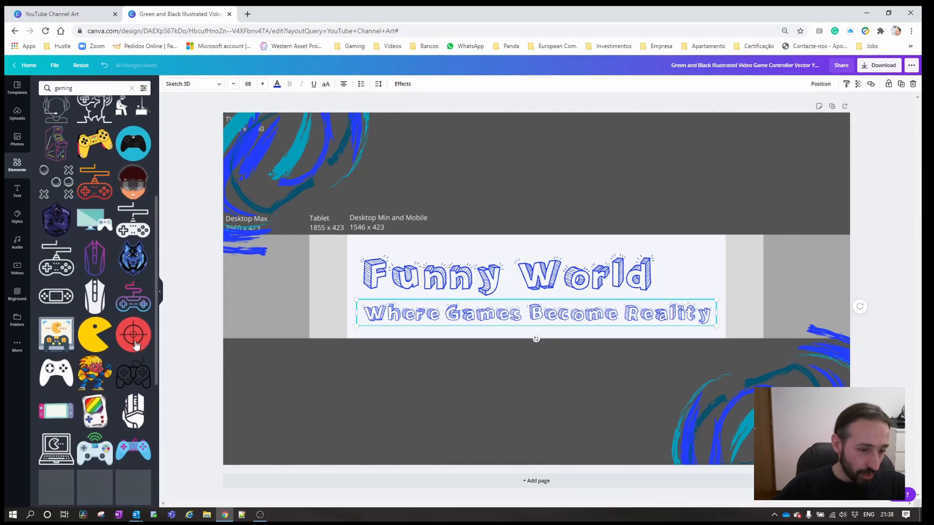
pyautogui.moveTo(92, 342); pyautogui.dragTo(109, 316)
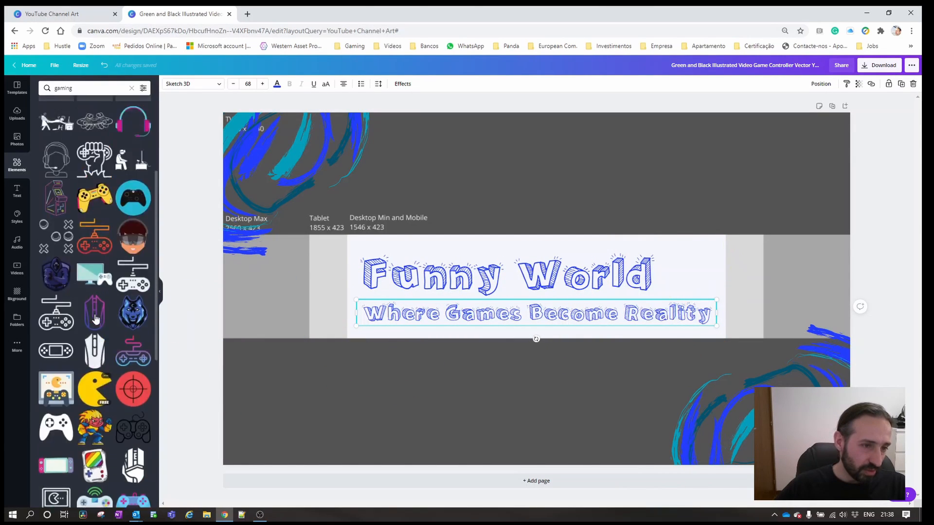
pyautogui.scroll(4, 96, 318)
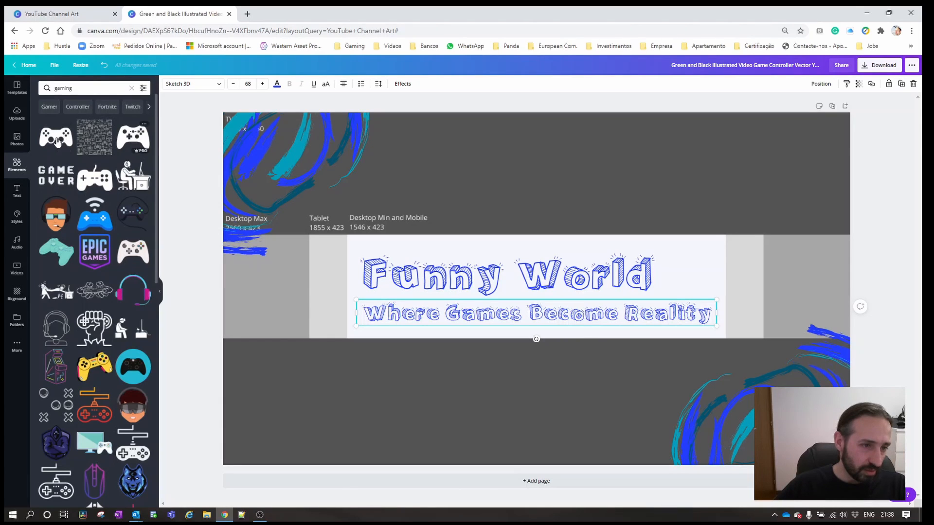
pyautogui.moveTo(56, 142); pyautogui.dragTo(667, 295)
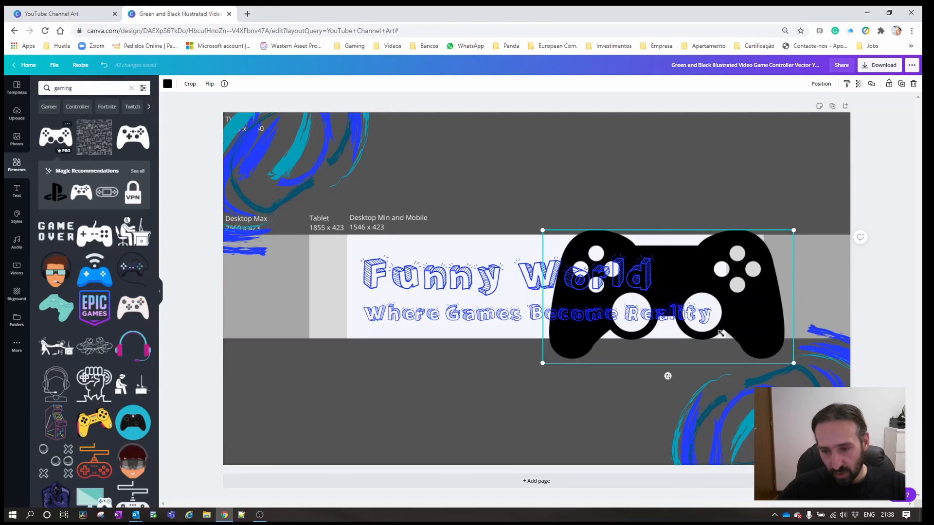
# Shrink the controller to about 424 by 225, tilt it clockwise and fit it at the inner right end of the text area.
pyautogui.moveTo(793, 363); pyautogui.dragTo(717, 322)
pyautogui.moveTo(627, 334); pyautogui.dragTo(591, 323)
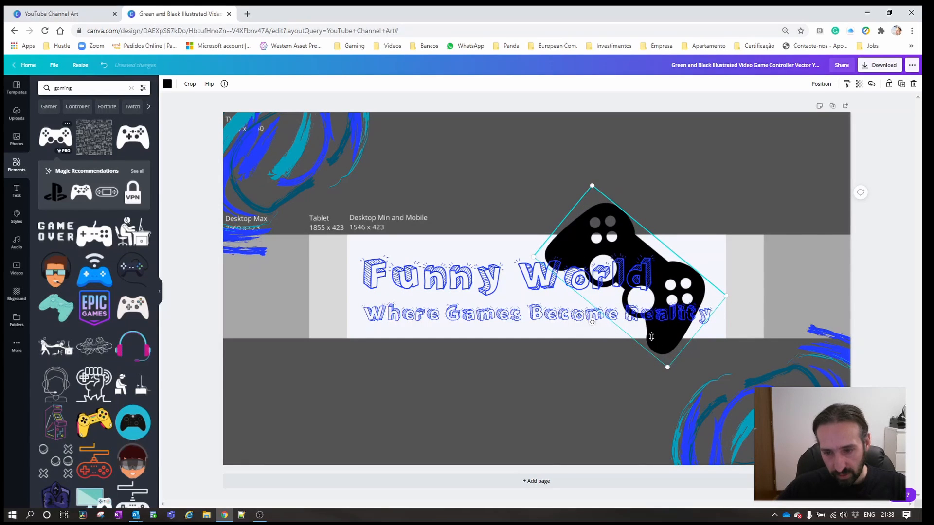
pyautogui.moveTo(651, 336); pyautogui.dragTo(642, 296)
pyautogui.moveTo(637, 242); pyautogui.dragTo(678, 277)
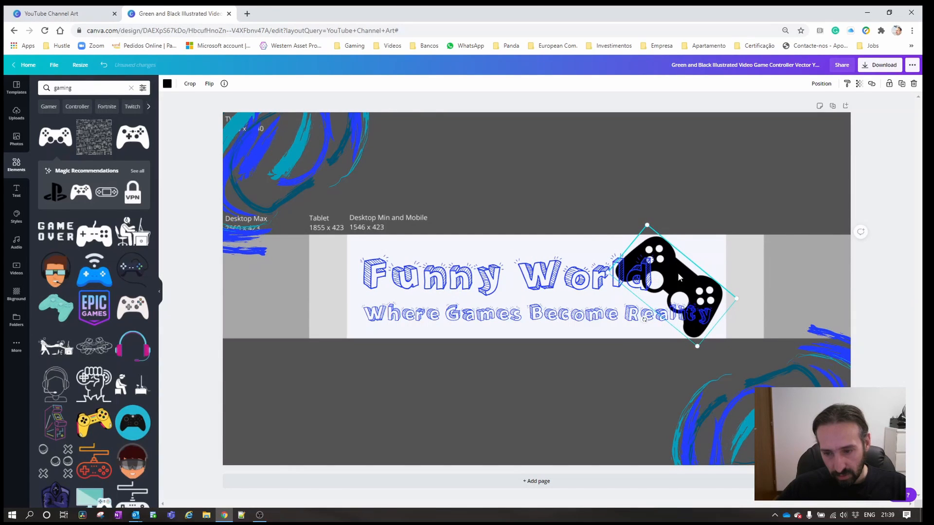
pyautogui.moveTo(696, 346); pyautogui.dragTo(694, 339)
pyautogui.moveTo(649, 230); pyautogui.dragTo(650, 233)
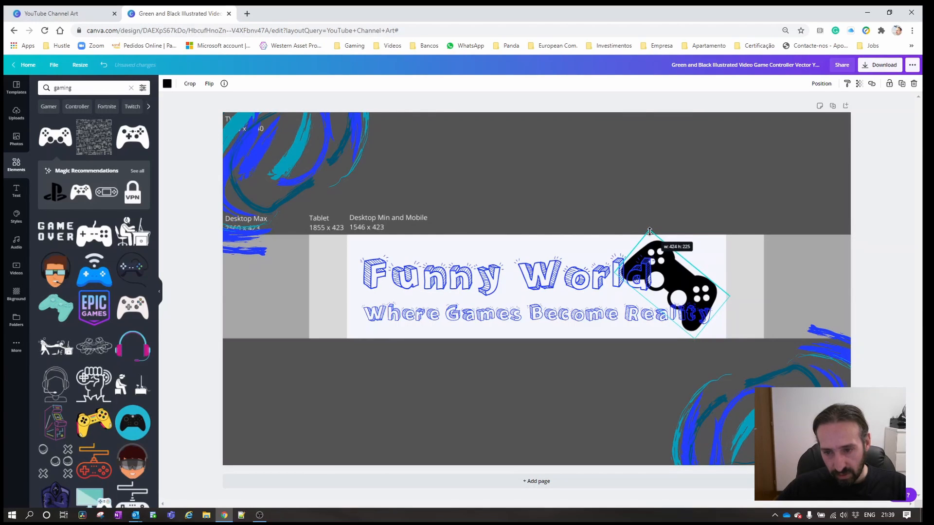
pyautogui.click(392, 284)
pyautogui.doubleClick(392, 284)
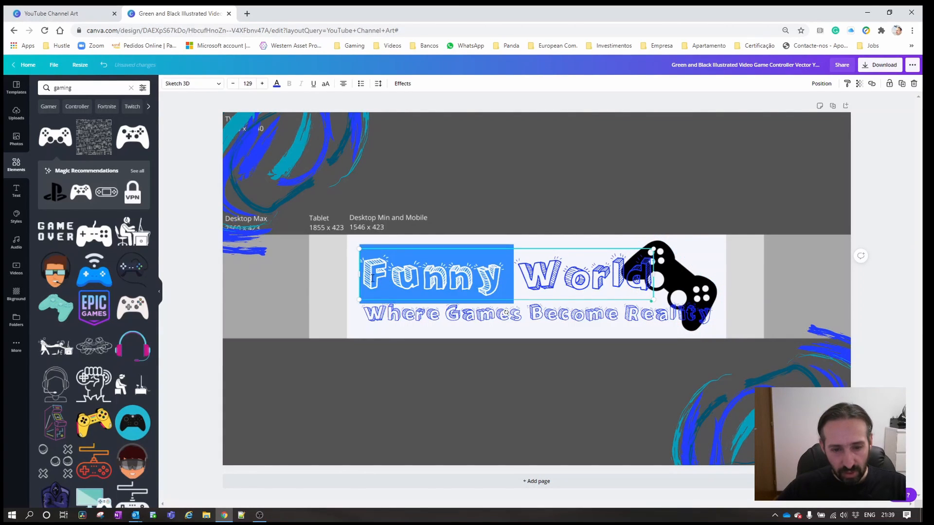
pyautogui.click(384, 280)
pyautogui.doubleClick(375, 279)
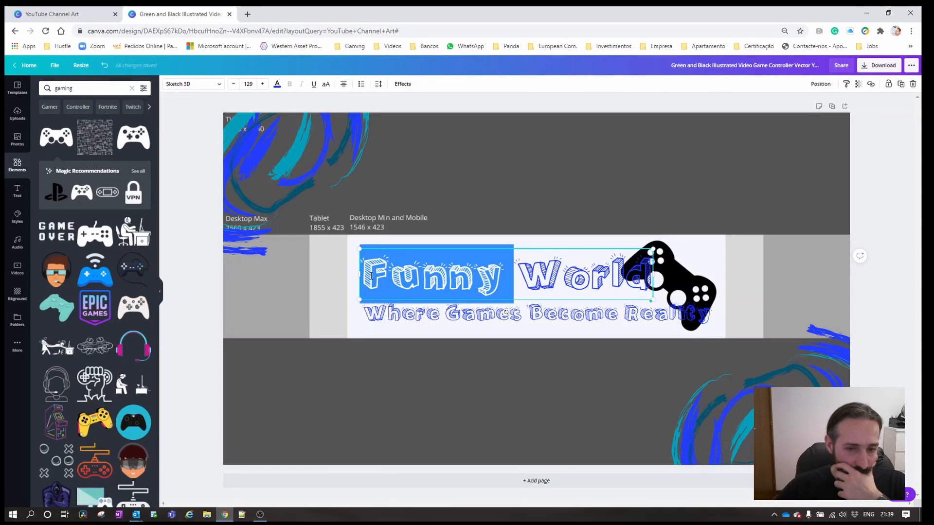
pyautogui.click(383, 278)
pyautogui.moveTo(365, 276); pyautogui.dragTo(648, 279)
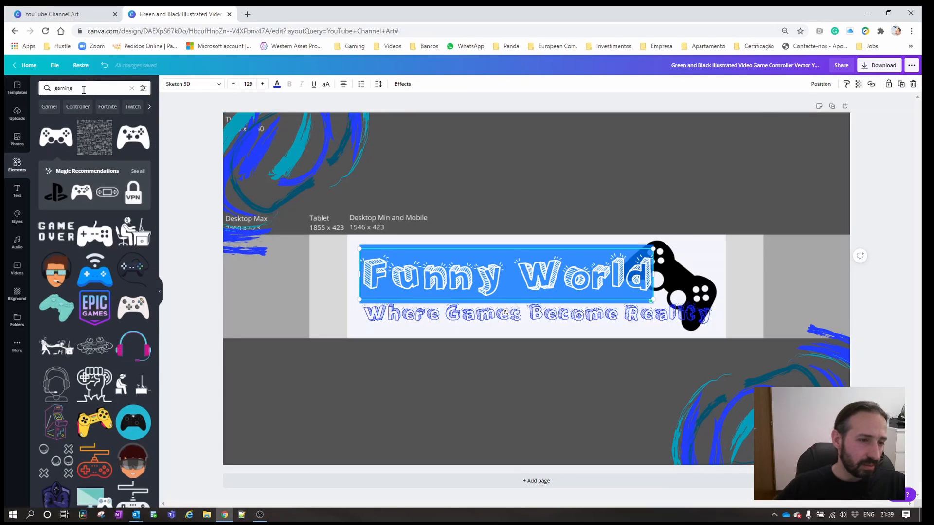
# Search the photos for "blue background" and browse for a bright blue light-rays image.
pyautogui.click(17, 140)
pyautogui.click(87, 87)
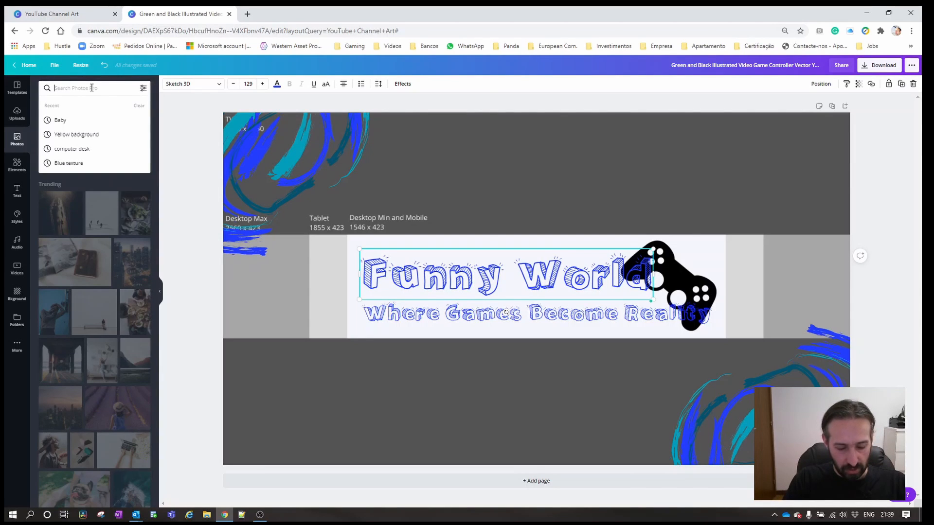
pyautogui.write('Blue')
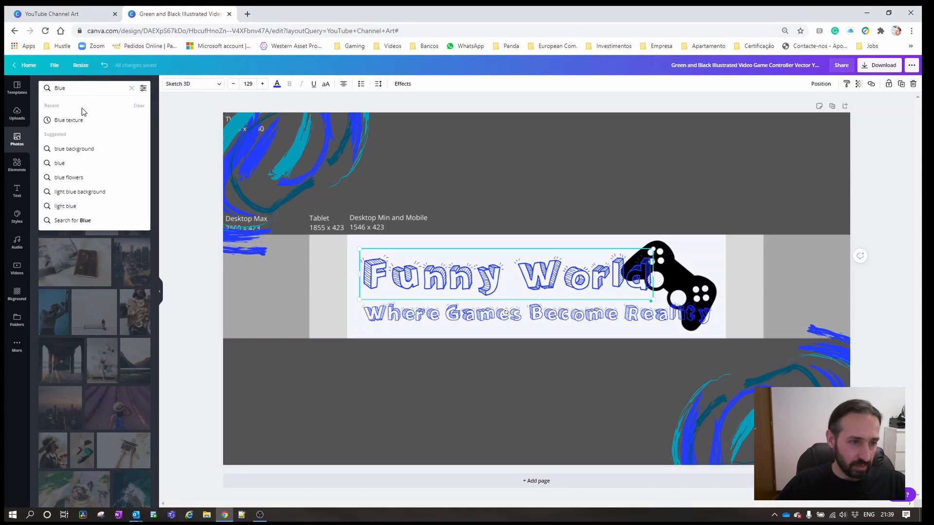
pyautogui.click(73, 149)
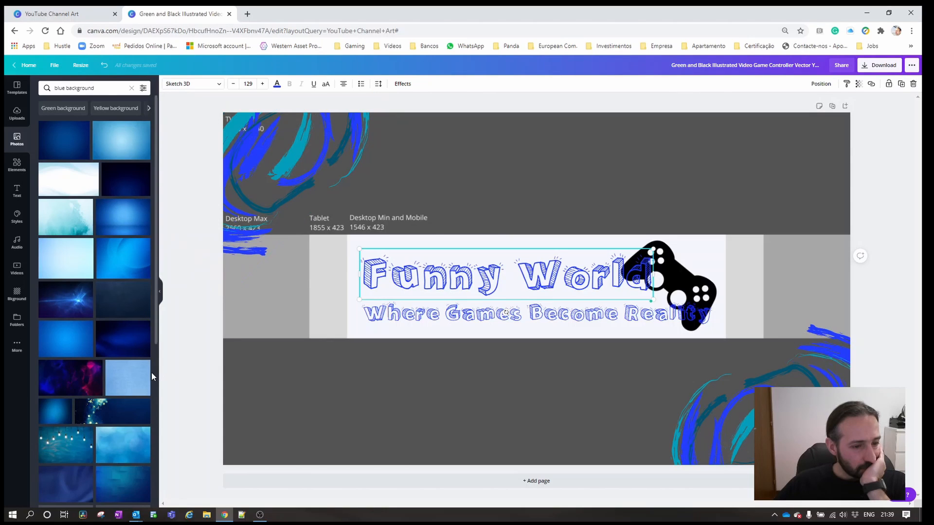
pyautogui.scroll(-3, 150, 373)
pyautogui.scroll(-3, 150, 372)
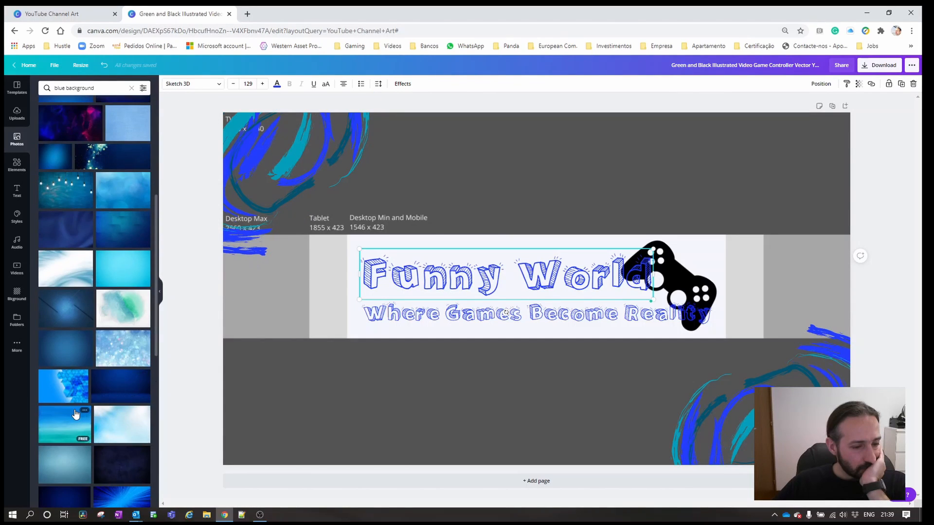
pyautogui.scroll(-3, 97, 411)
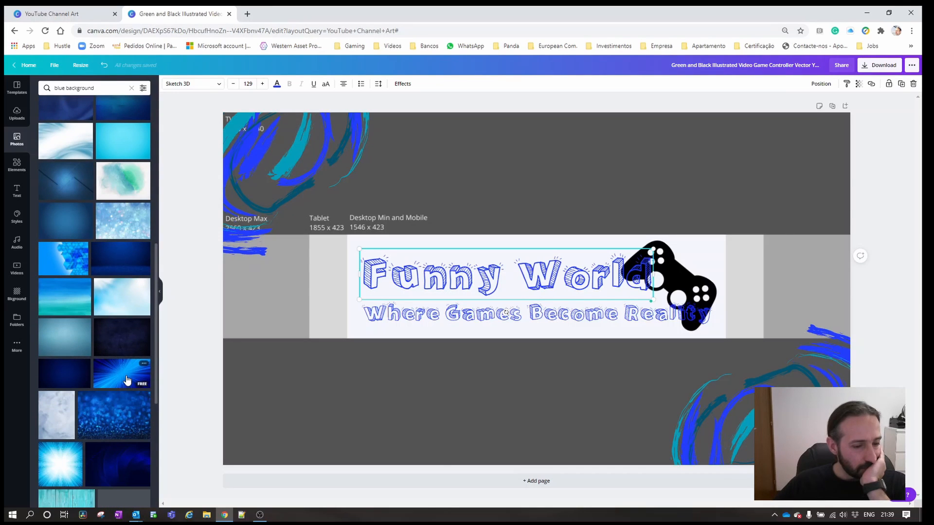
# Add the free blue light-rays photo to the banner and replace the size-guide background with it.
pyautogui.click(113, 382)
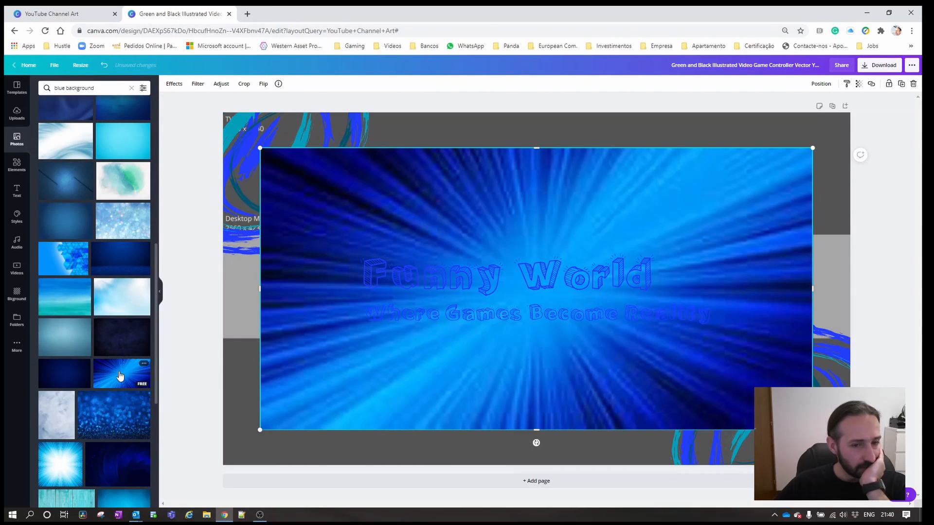
pyautogui.rightClick(605, 387)
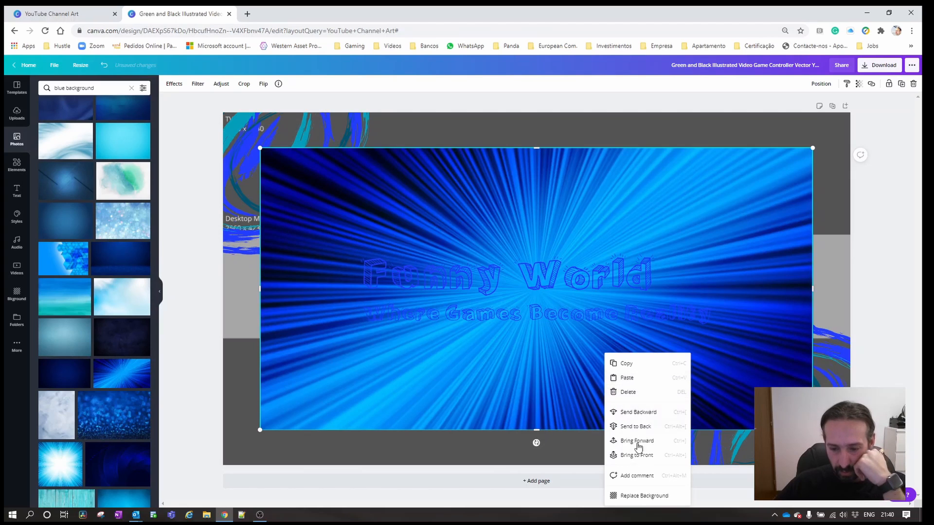
pyautogui.click(644, 496)
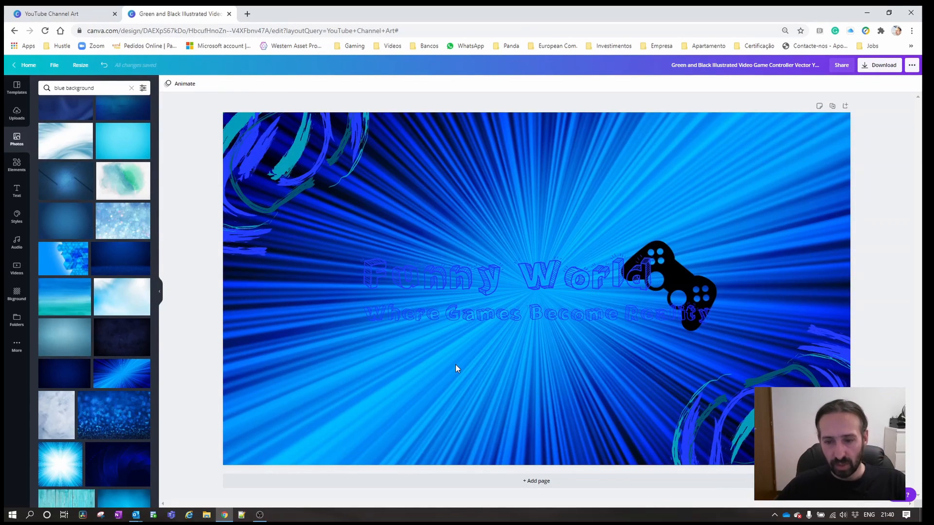
# Recolor the "Funny World" title and the "Where Games Become Reality" tagline white.
pyautogui.click(512, 280)
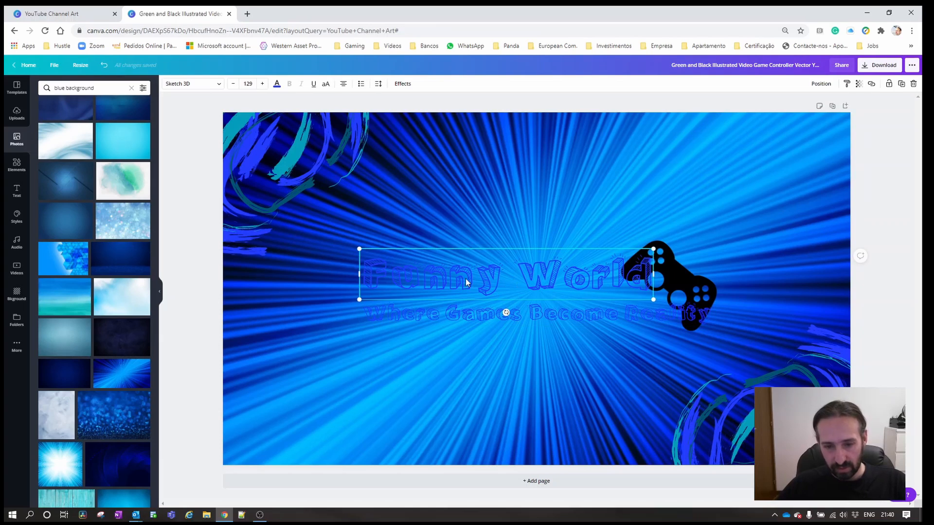
pyautogui.doubleClick(439, 281)
pyautogui.click(365, 280)
pyautogui.moveTo(364, 280); pyautogui.dragTo(648, 282)
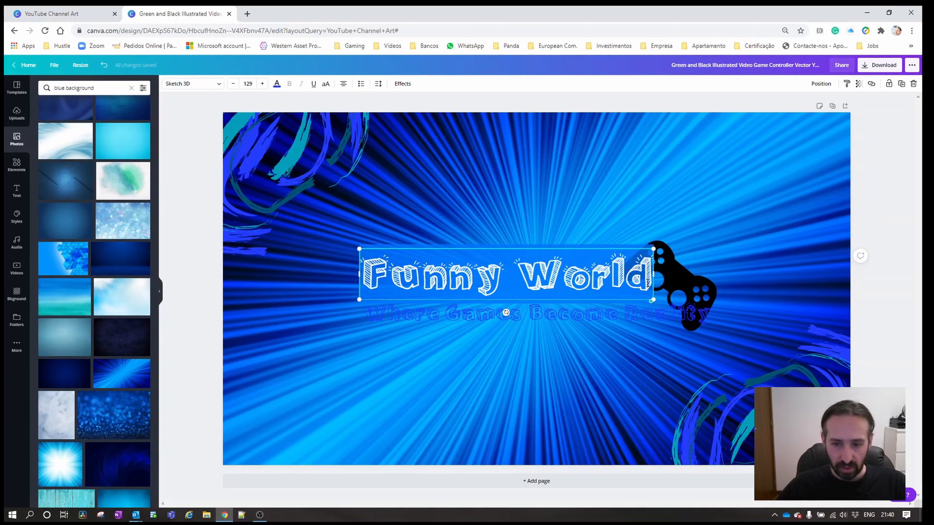
pyautogui.click(276, 85)
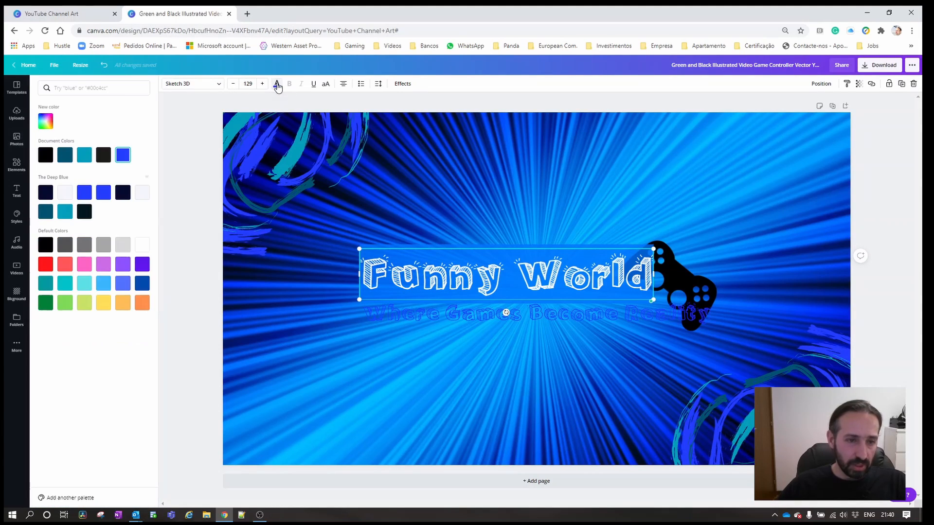
pyautogui.click(142, 246)
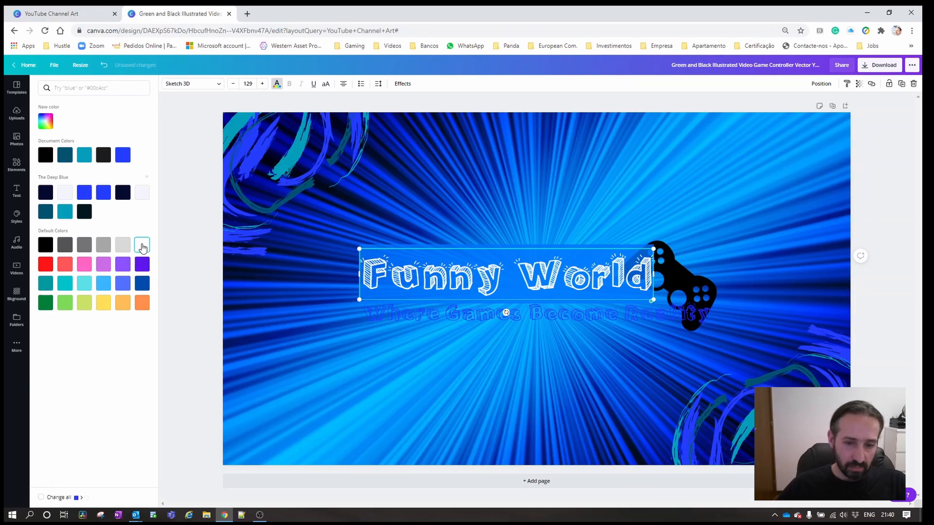
pyautogui.click(374, 313)
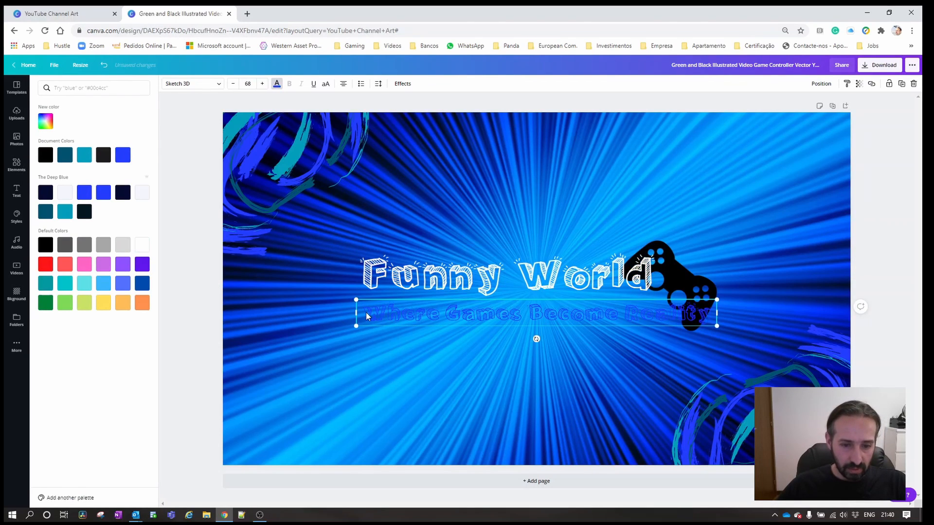
pyautogui.click(142, 246)
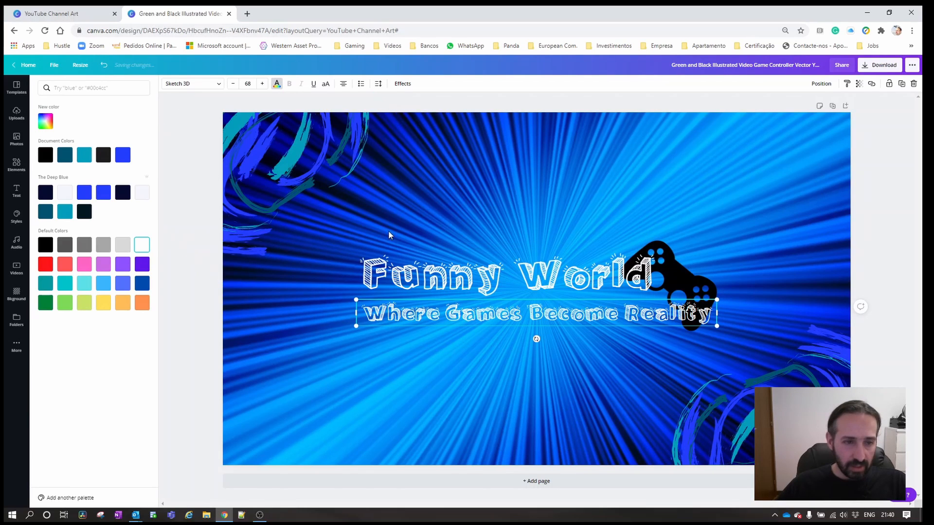
# Change the title and tagline font to Audiowide and reduce the tagline's font size to 64.
pyautogui.click(461, 276)
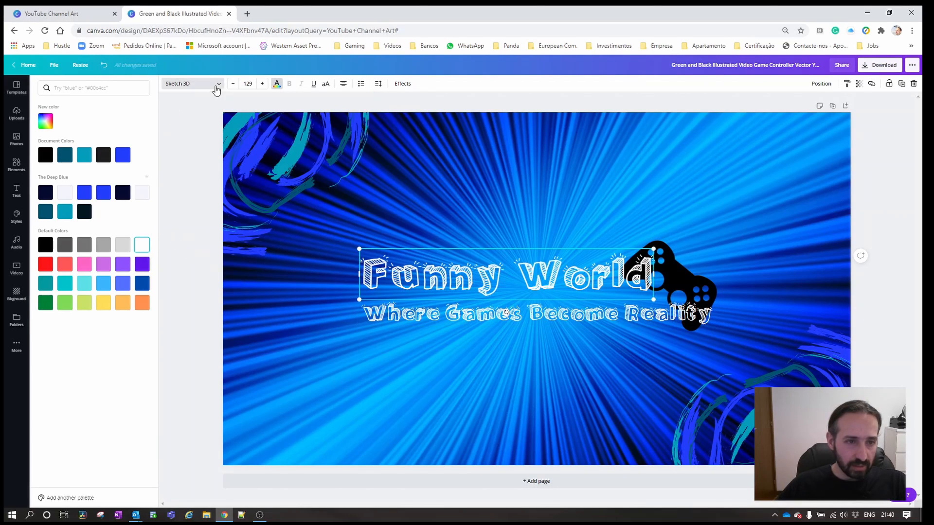
pyautogui.click(220, 89)
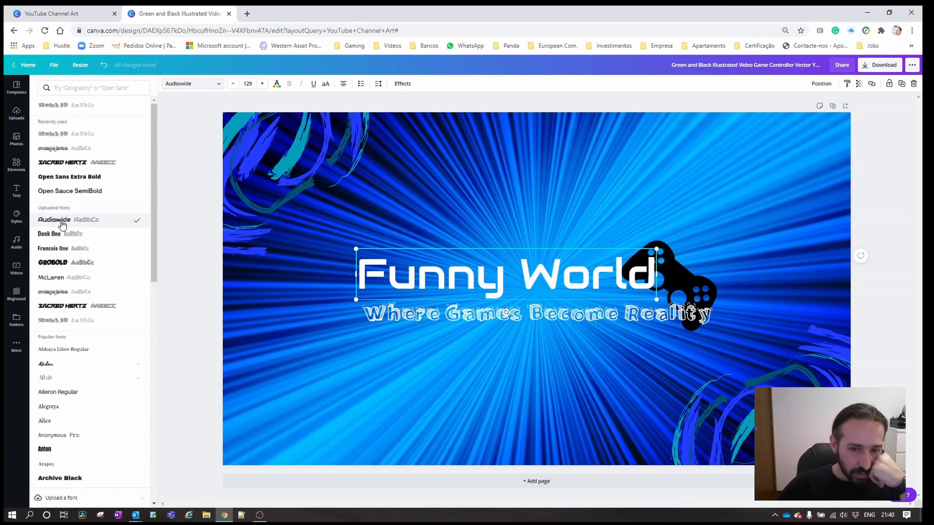
pyautogui.click(420, 312)
pyautogui.click(60, 225)
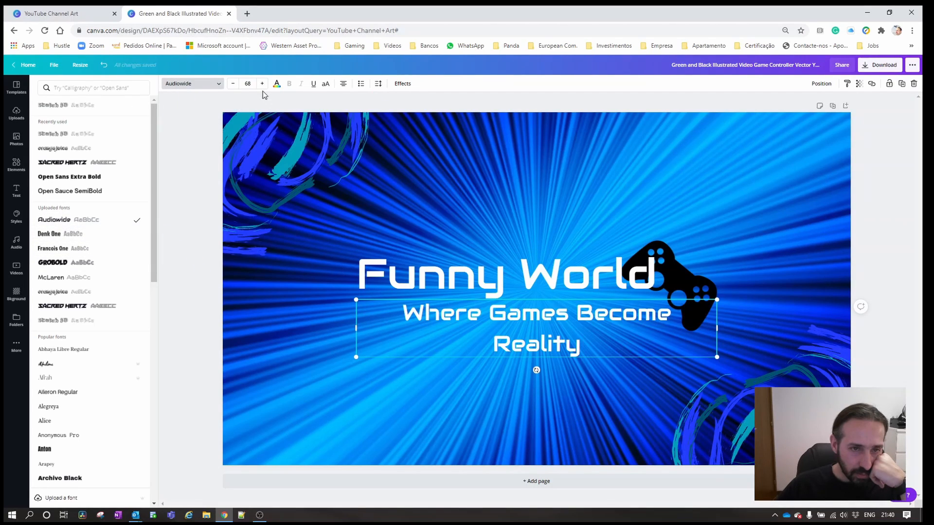
pyautogui.click(233, 84)
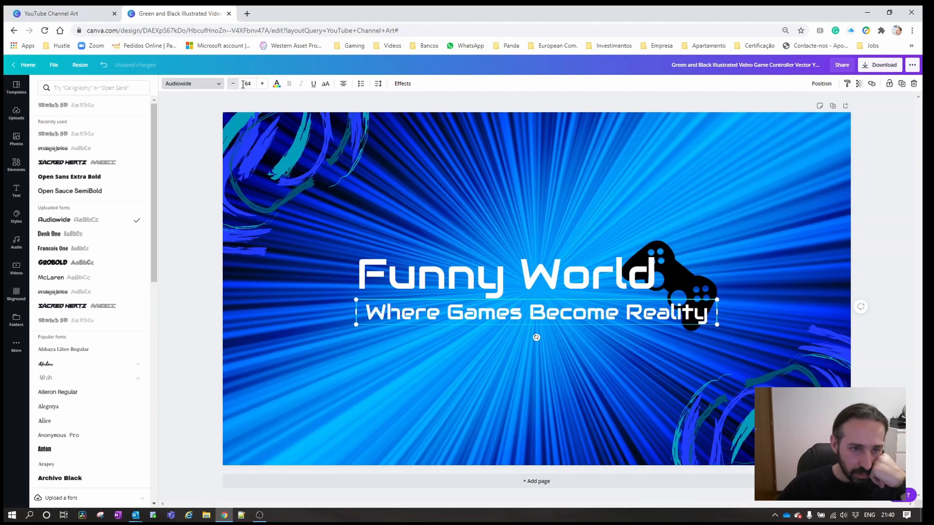
pyautogui.click(219, 84)
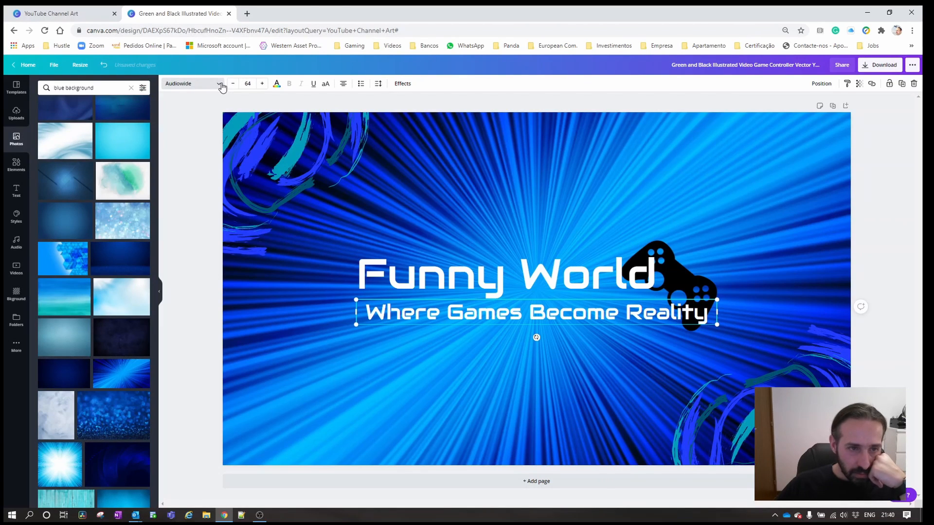
pyautogui.click(770, 241)
pyautogui.click(292, 179)
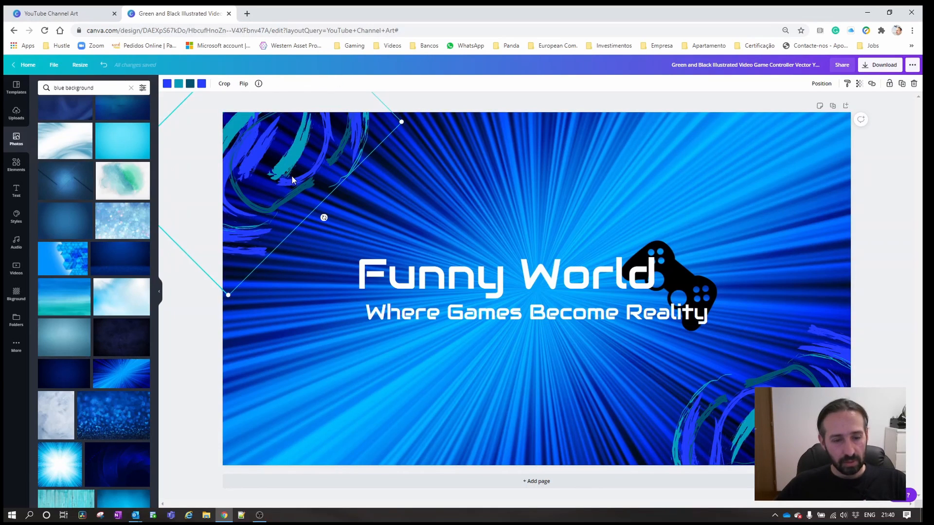
pyautogui.click(701, 205)
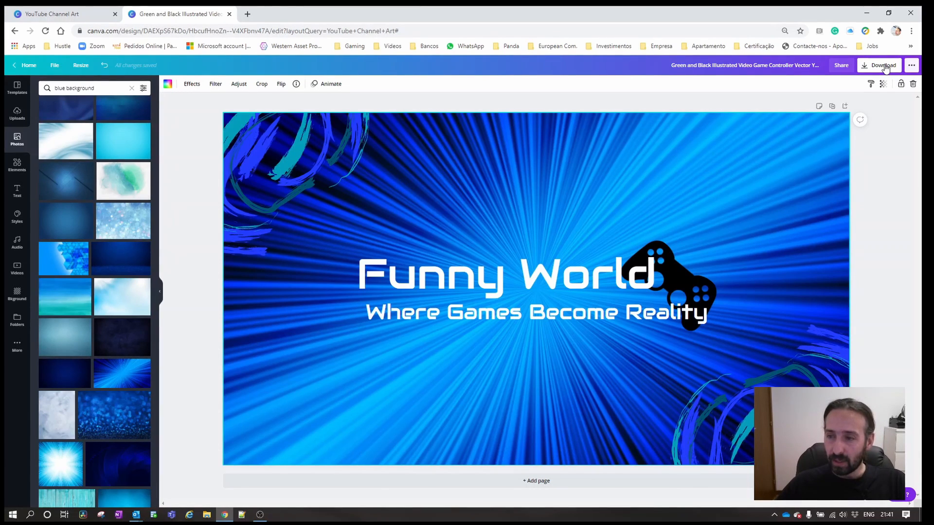
# Download the finished banner as a PNG at size 1.
pyautogui.click(885, 67)
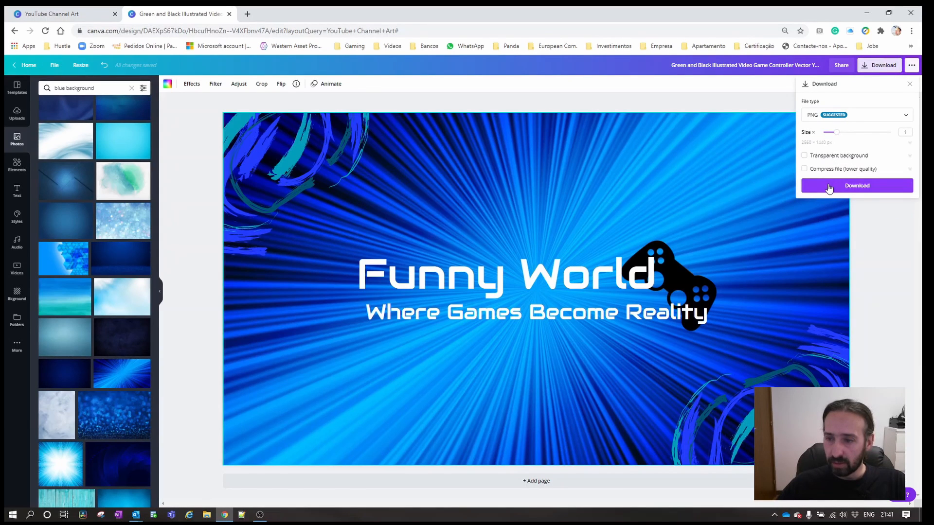
pyautogui.click(831, 188)
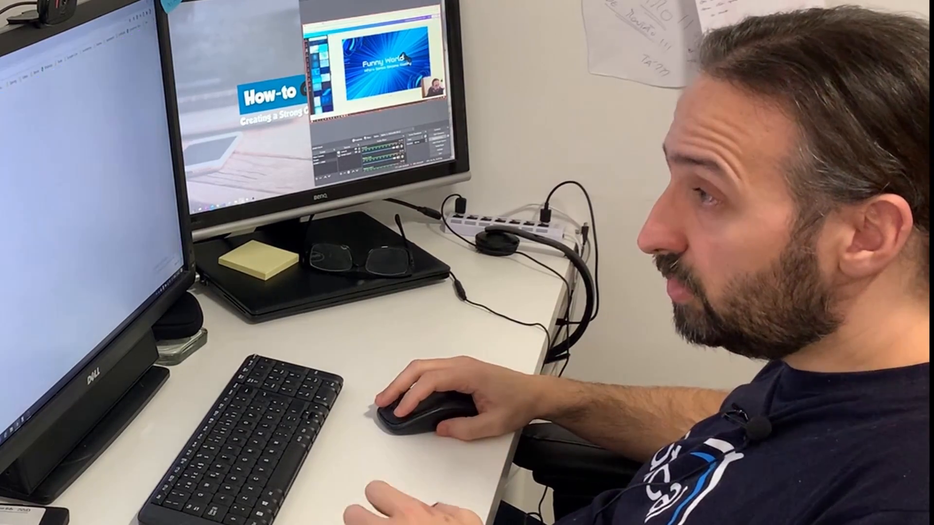
# Switch to YouTube in the browser and open the branding settings in the Funny World channel's customization.
pyautogui.write('youtube.com')
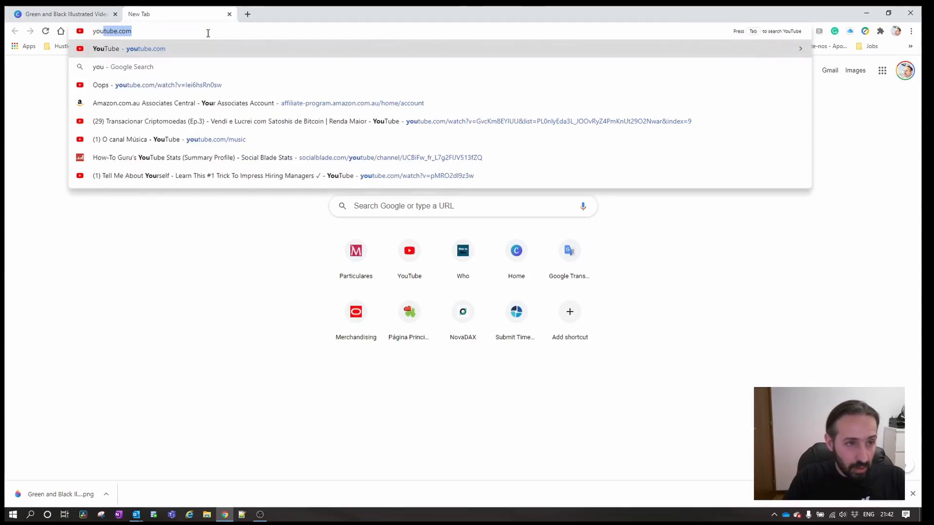
pyautogui.press('Return')
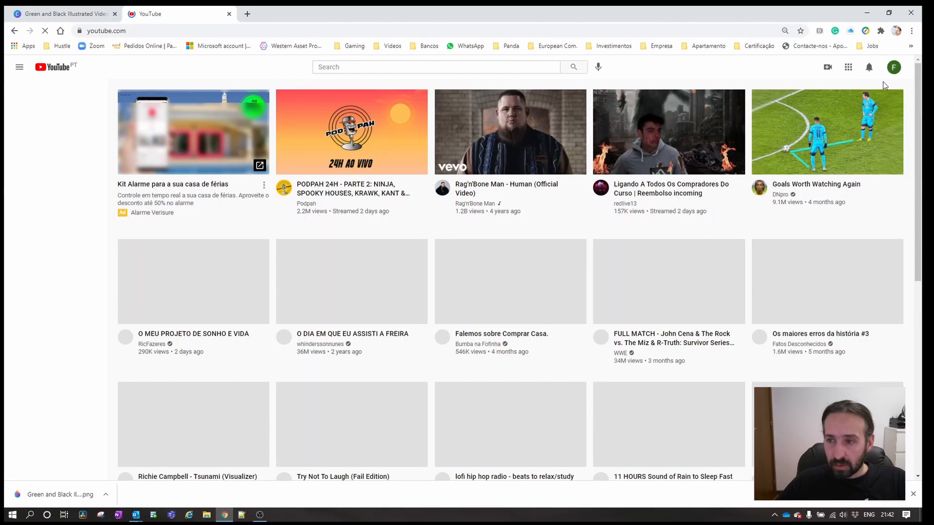
pyautogui.click(896, 73)
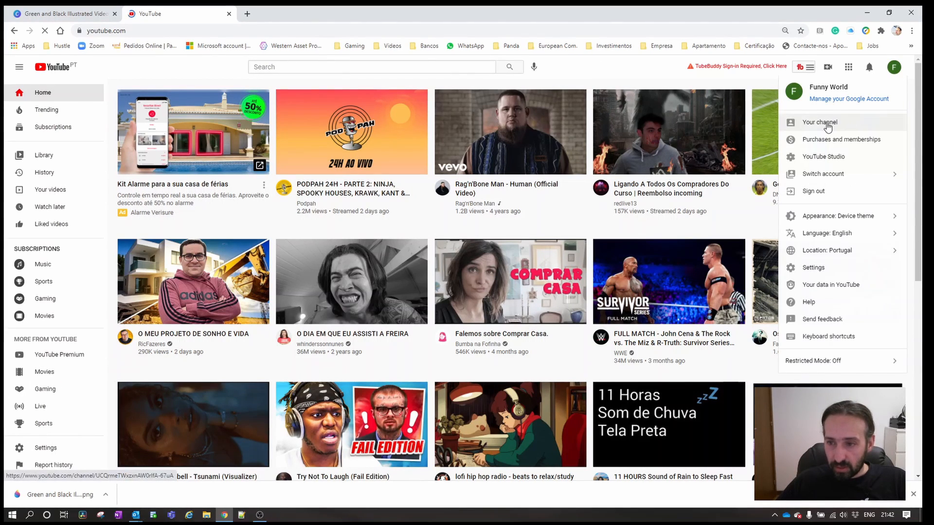
pyautogui.click(827, 125)
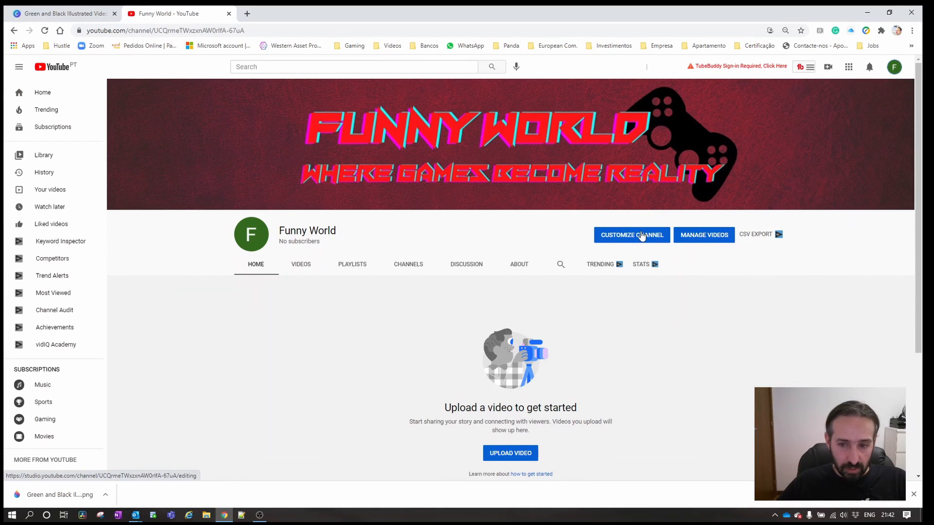
pyautogui.click(641, 237)
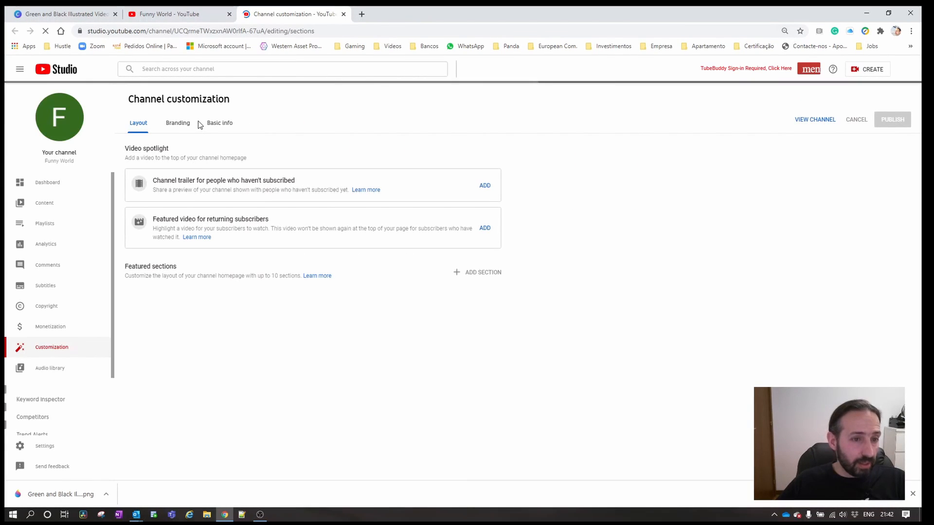
pyautogui.click(178, 123)
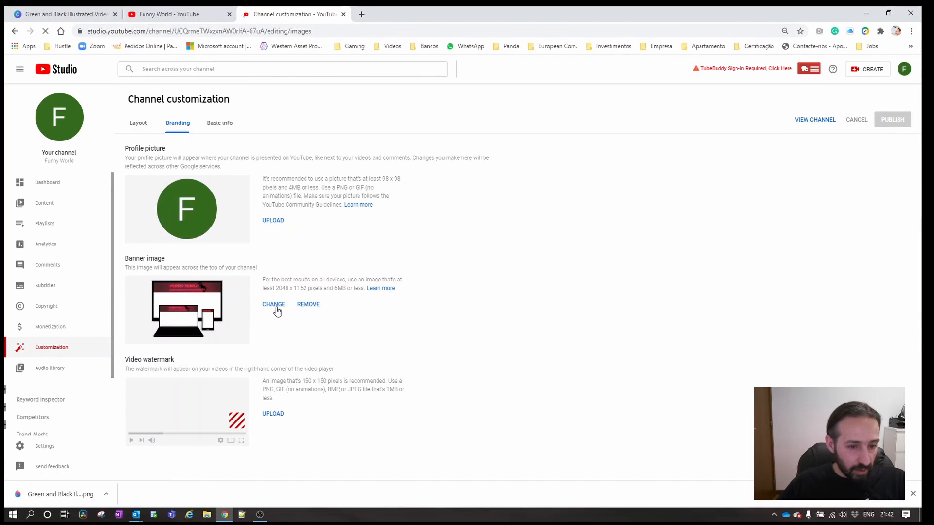
# Publish the downloaded "Green and Black Illustrated Video Game Controller" image as the channel's new banner and view the channel page.
pyautogui.click(274, 305)
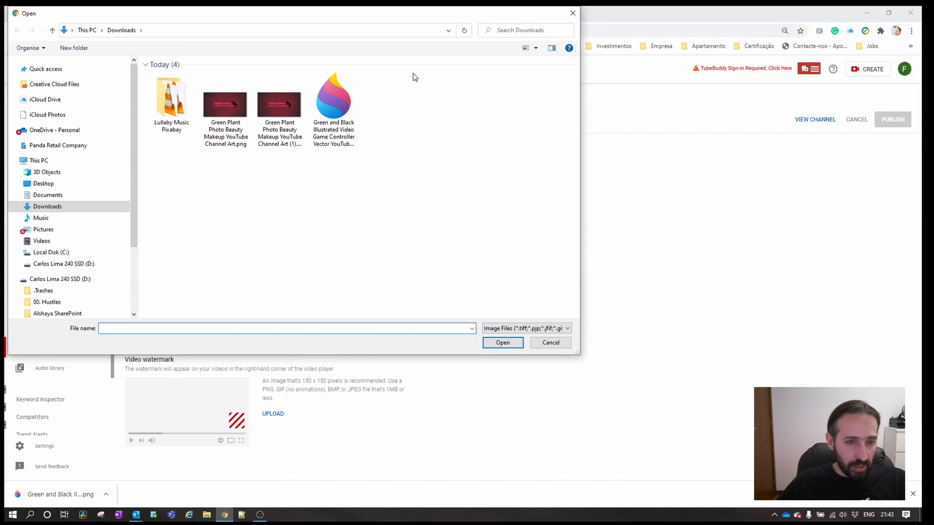
pyautogui.doubleClick(343, 122)
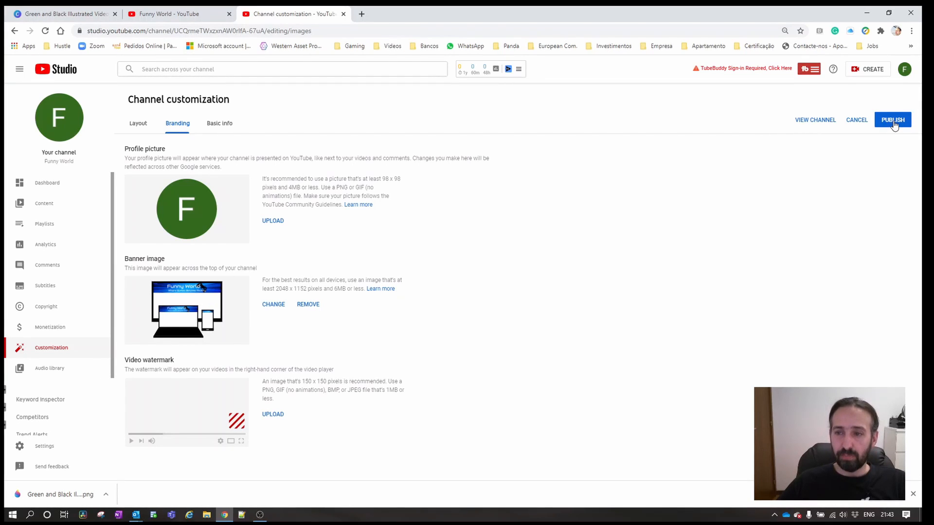
pyautogui.click(894, 124)
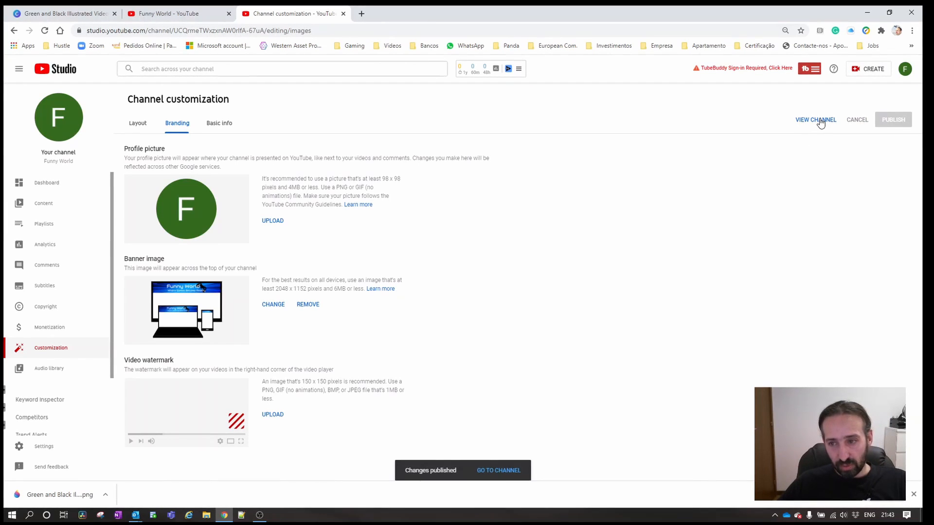
pyautogui.click(820, 121)
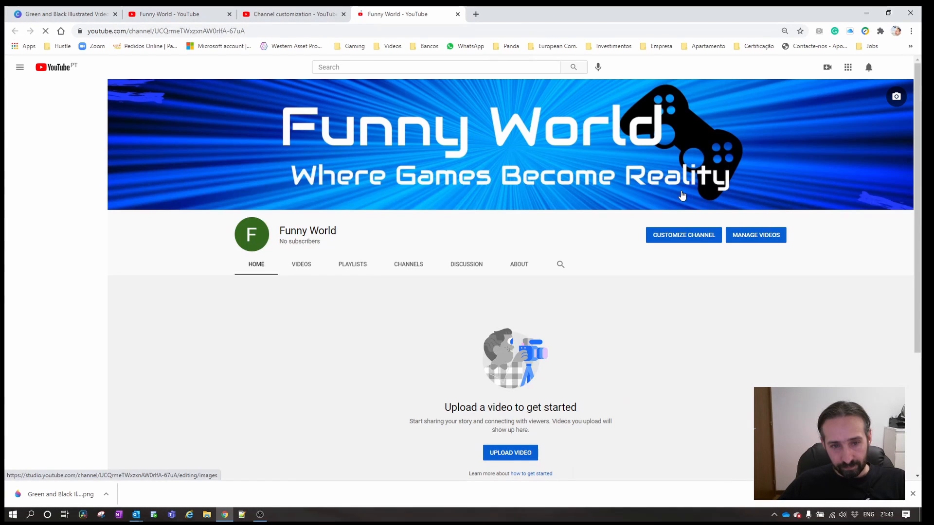